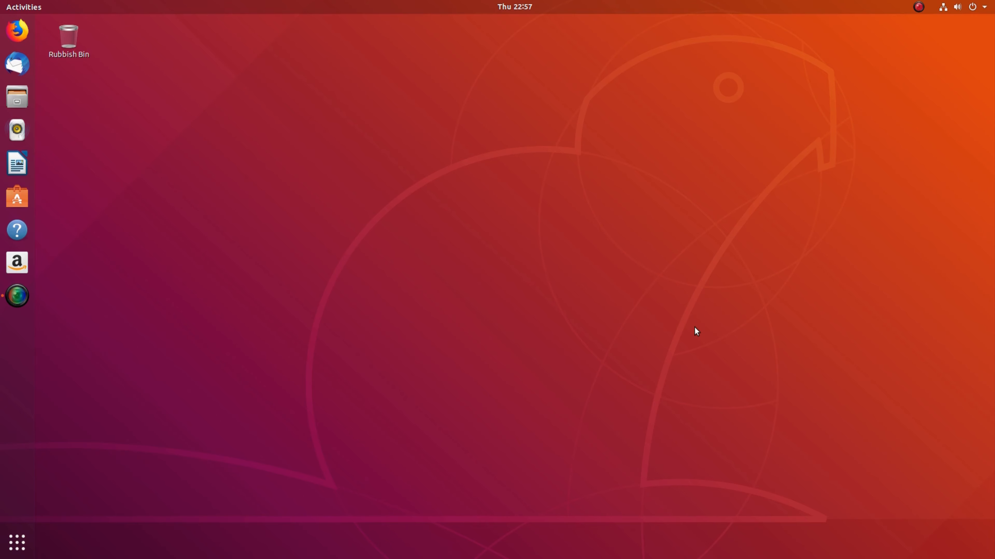
pyautogui.press('super')
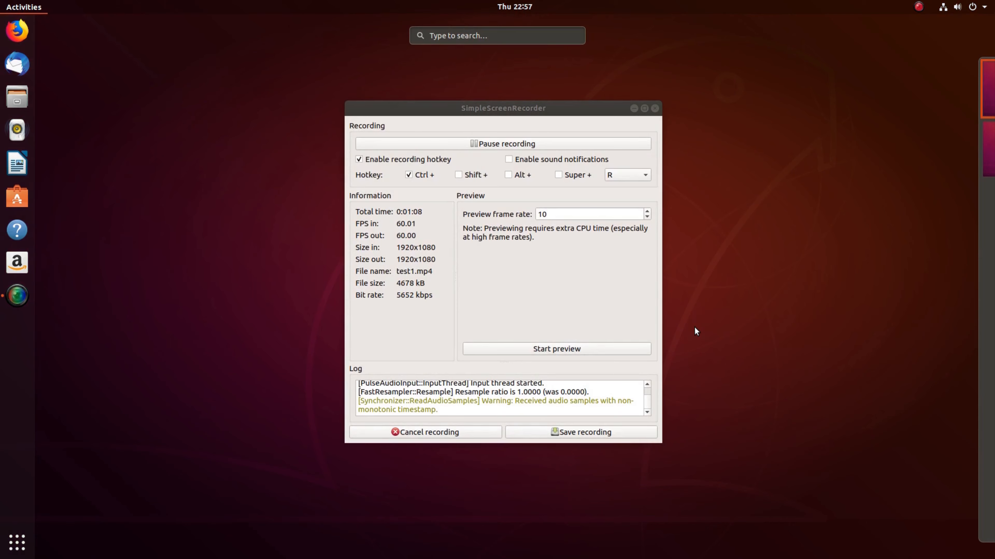
pyautogui.press('super')
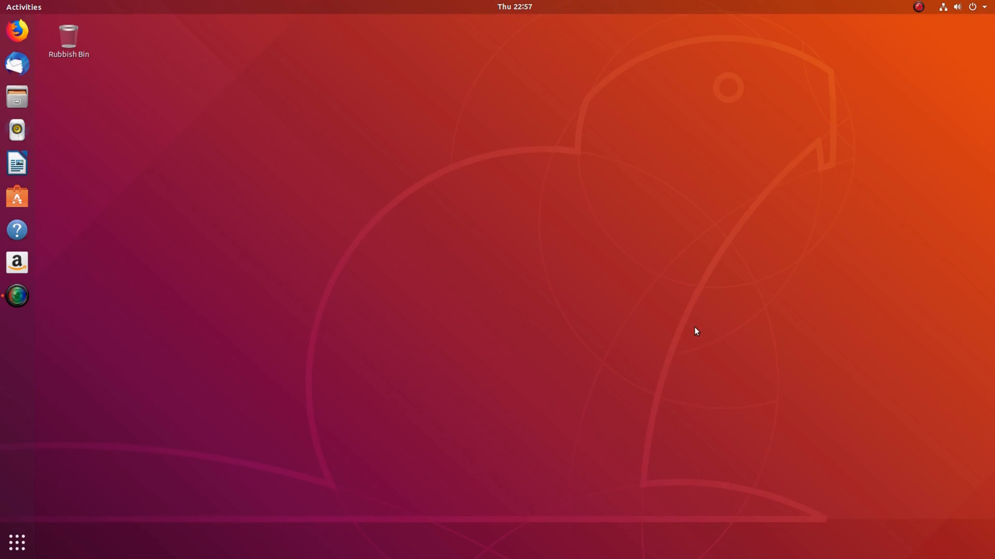
pyautogui.click(17, 550)
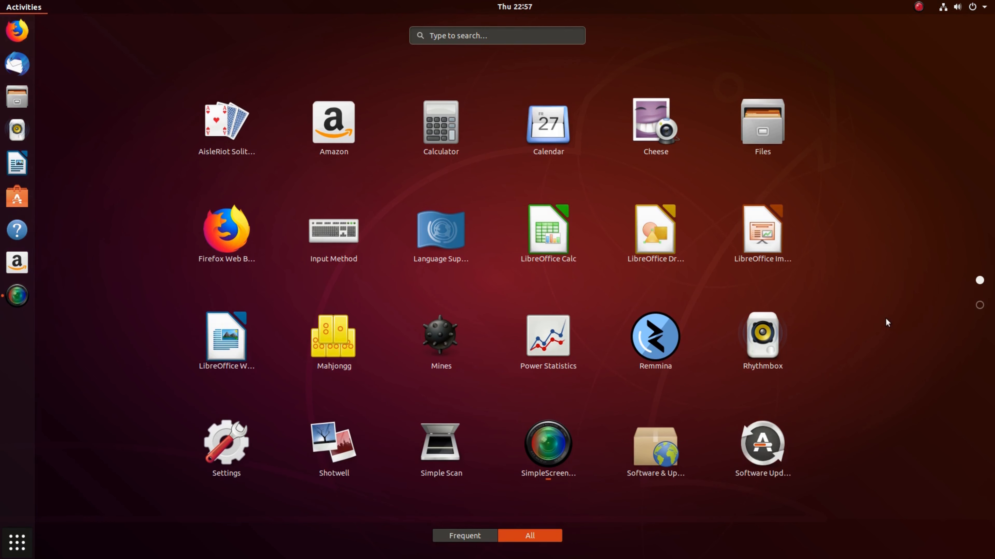
pyautogui.scroll(-1, 885, 319)
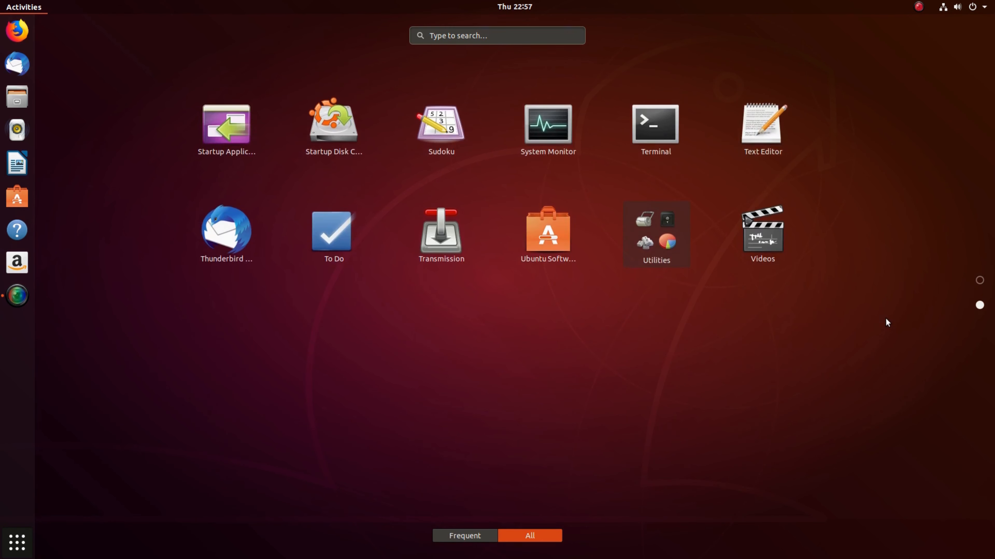
pyautogui.scroll(1, 886, 319)
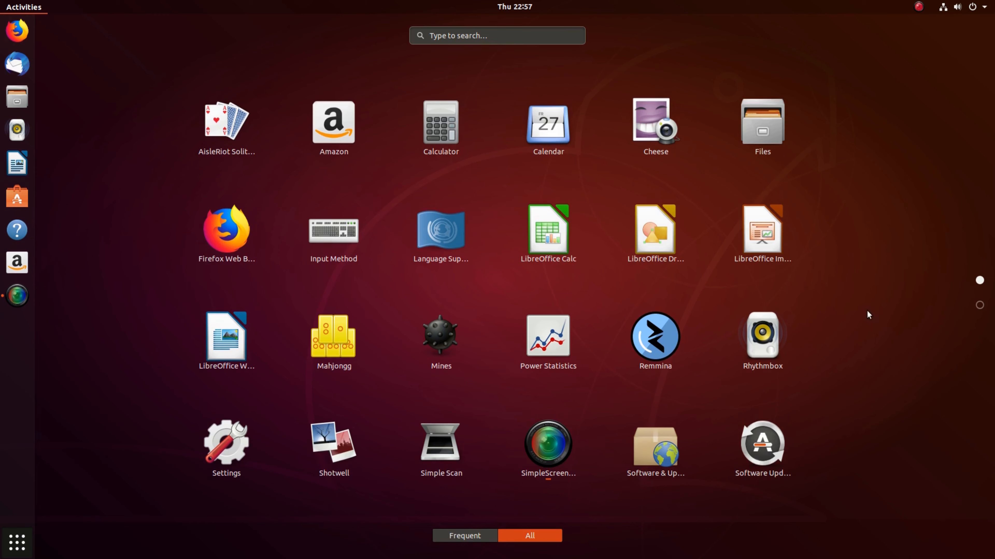
pyautogui.click(17, 543)
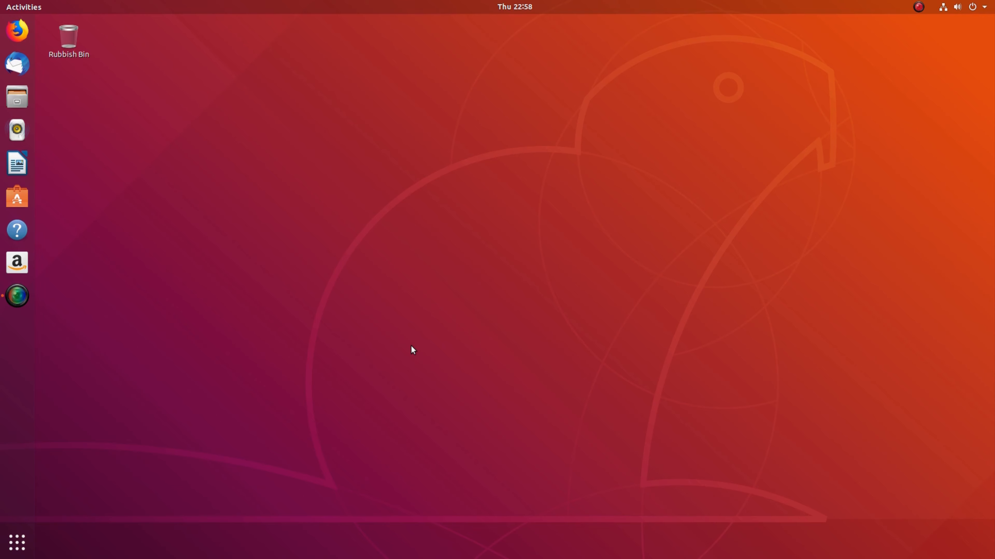
# Search the installed applications for "drivers" and open Software & Updates, moving its window higher on the desktop.
pyautogui.click(17, 543)
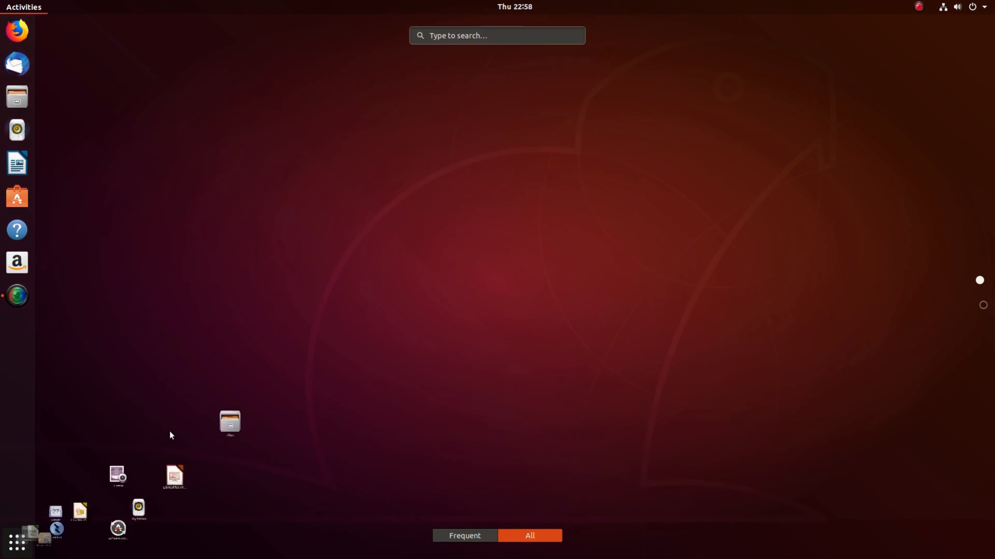
pyautogui.click(445, 36)
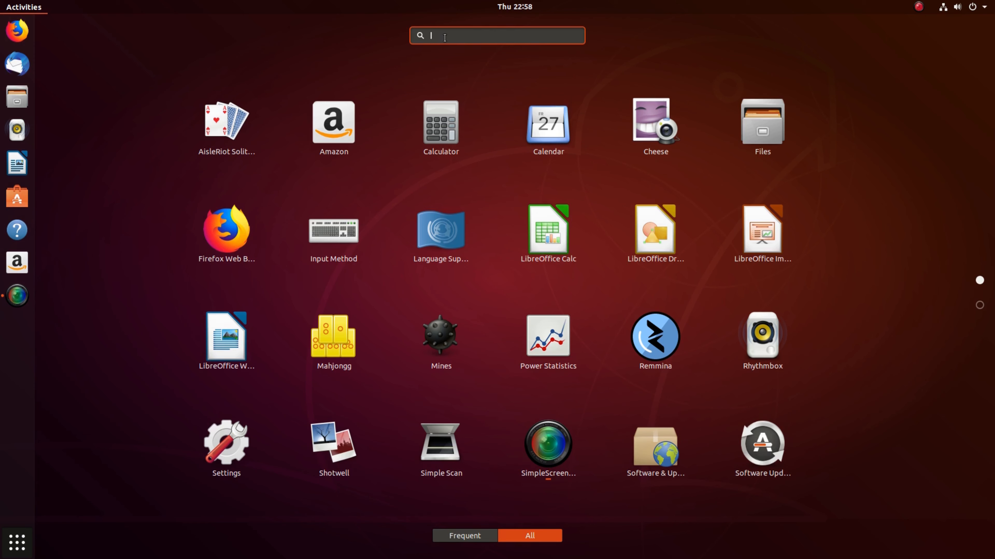
pyautogui.write('driv')
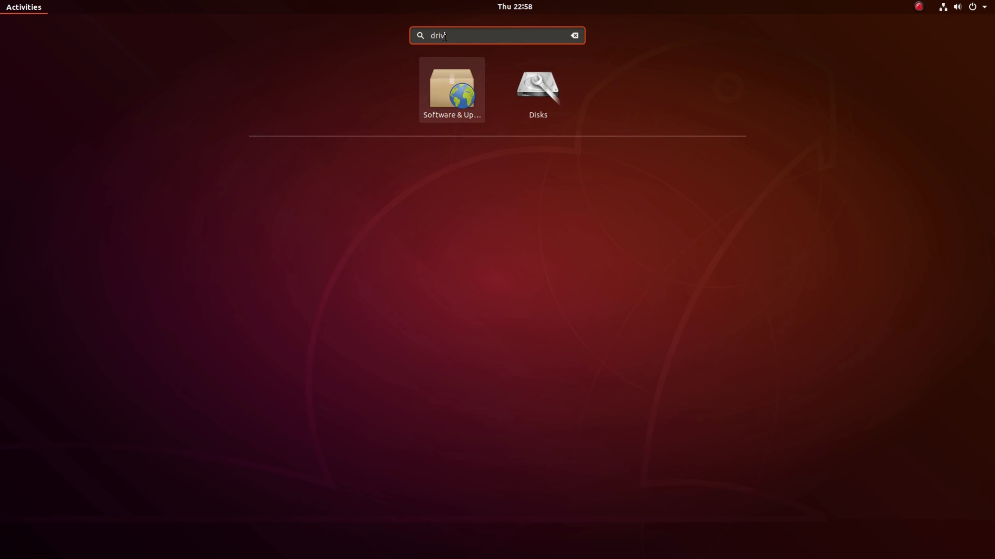
pyautogui.write('ers')
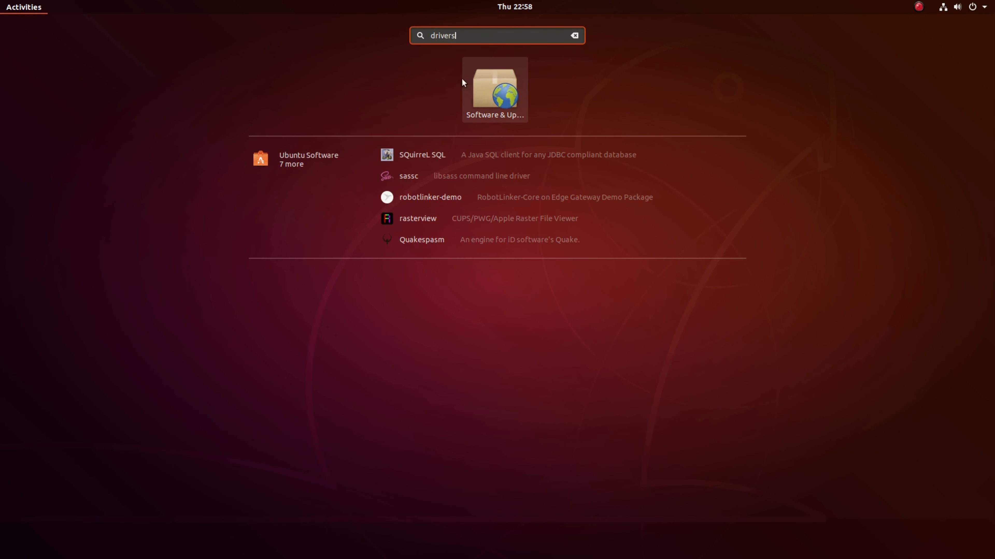
pyautogui.click(496, 95)
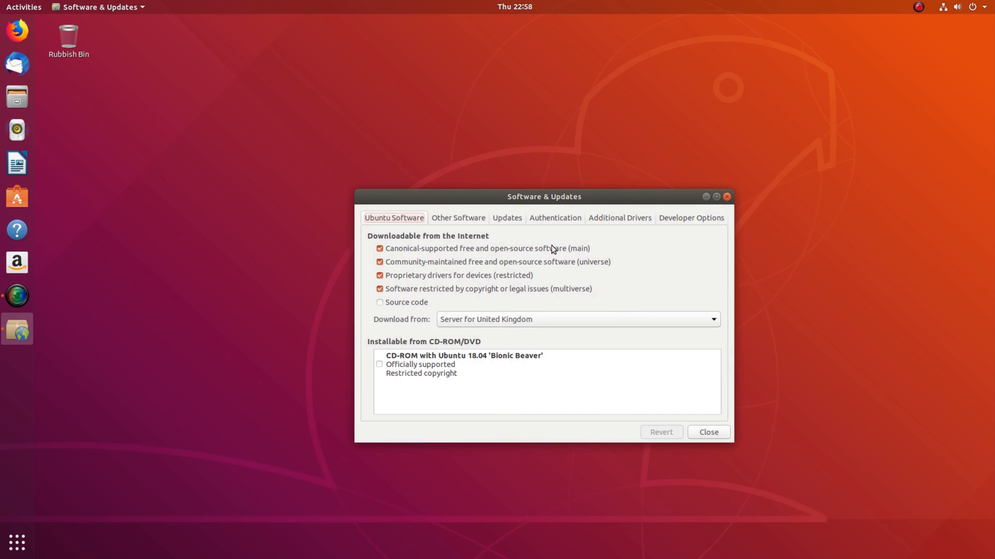
pyautogui.moveTo(572, 189); pyautogui.dragTo(515, 108)
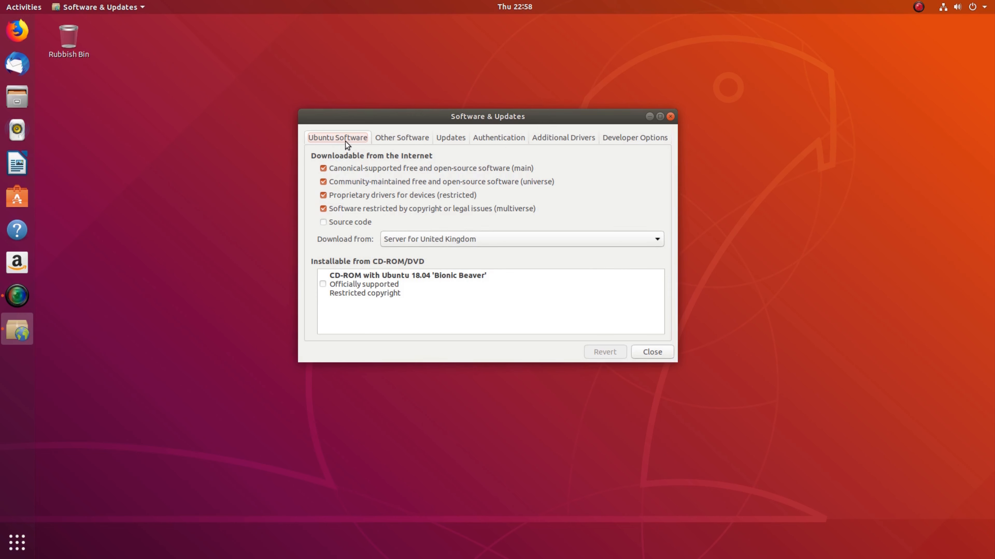
# Apply the proprietary nvidia-driver-390 metapackage to the GeForce GTX 970, authenticating with the account password, and close Software & Updates.
pyautogui.click(543, 139)
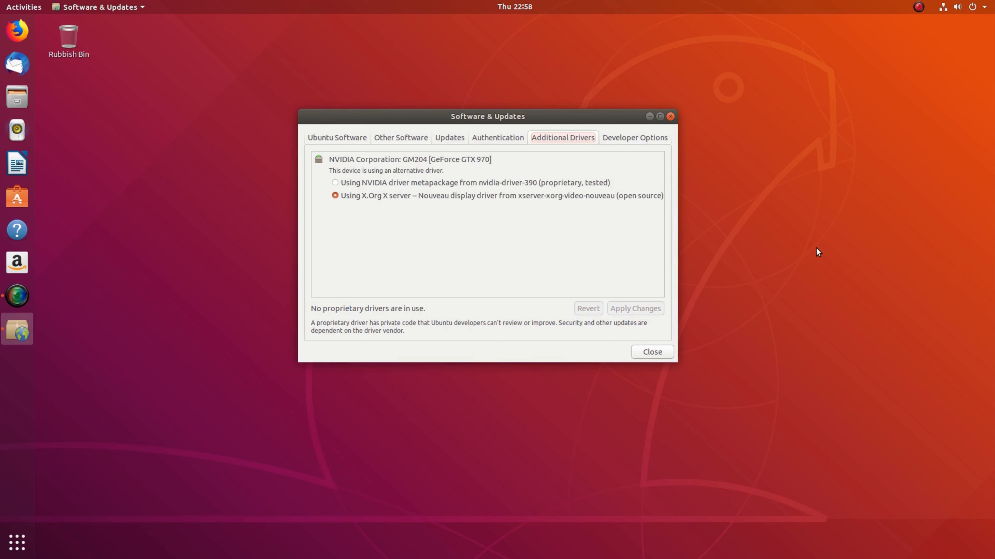
pyautogui.scroll(-2, 541, 292)
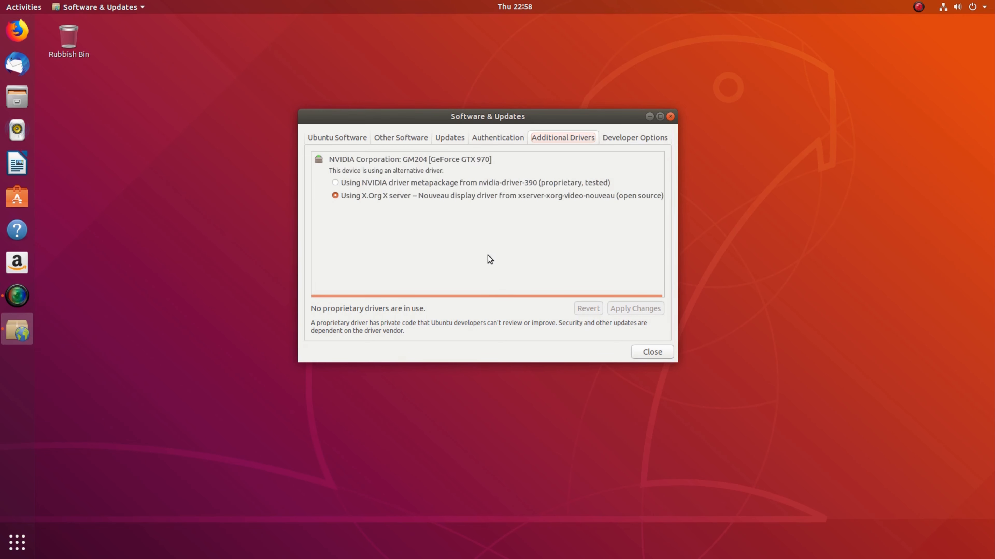
pyautogui.click(334, 182)
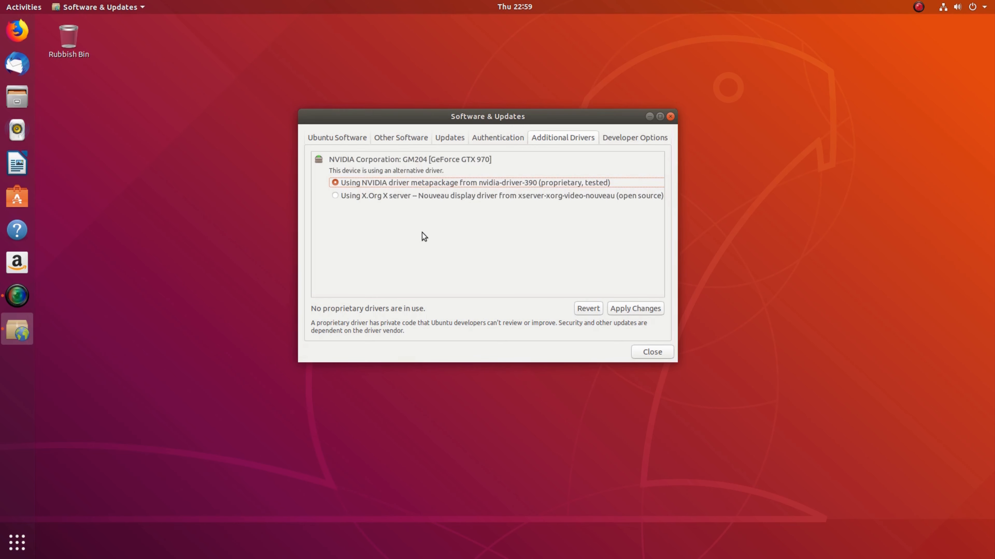
pyautogui.scroll(-1, 422, 232)
pyautogui.click(642, 310)
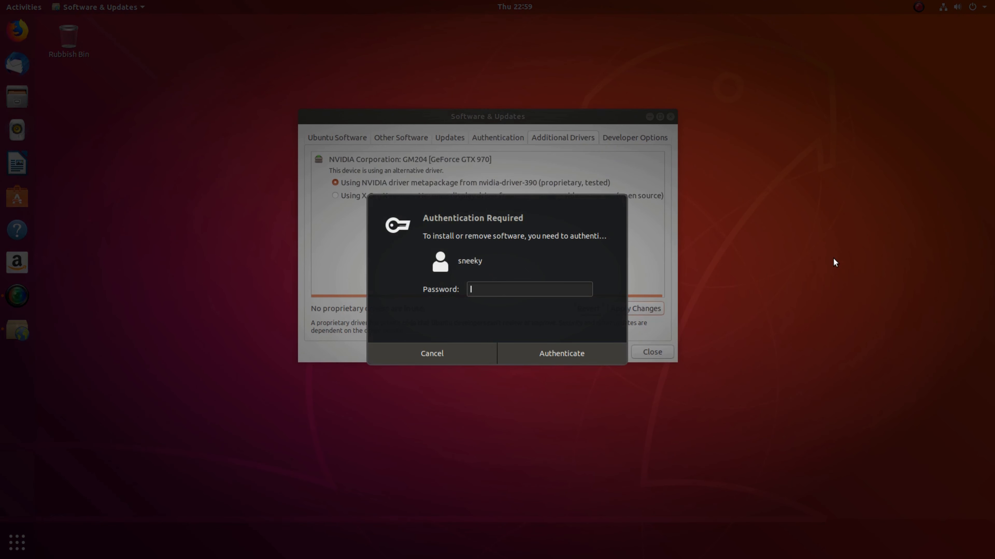
pyautogui.write('•••••••••')
pyautogui.press('Return')
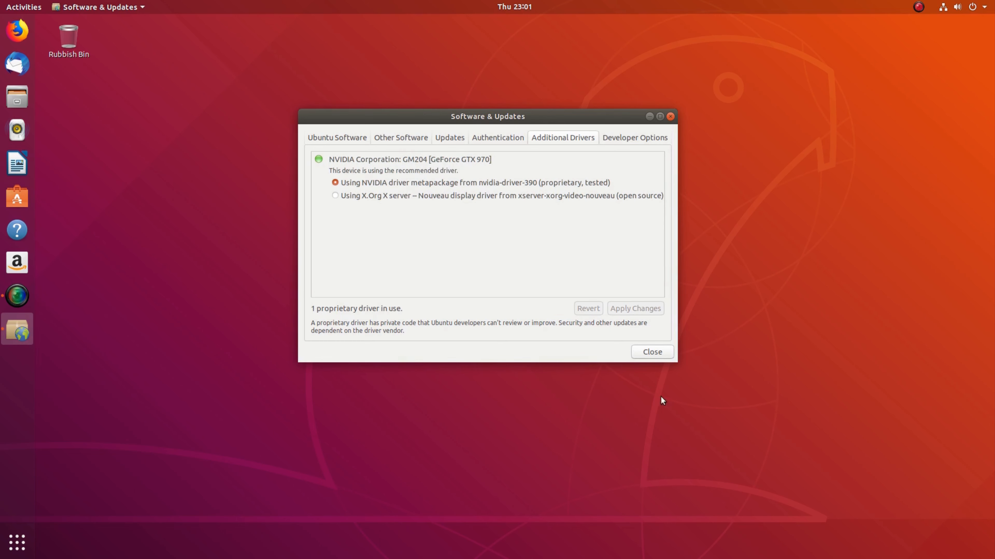
pyautogui.click(643, 354)
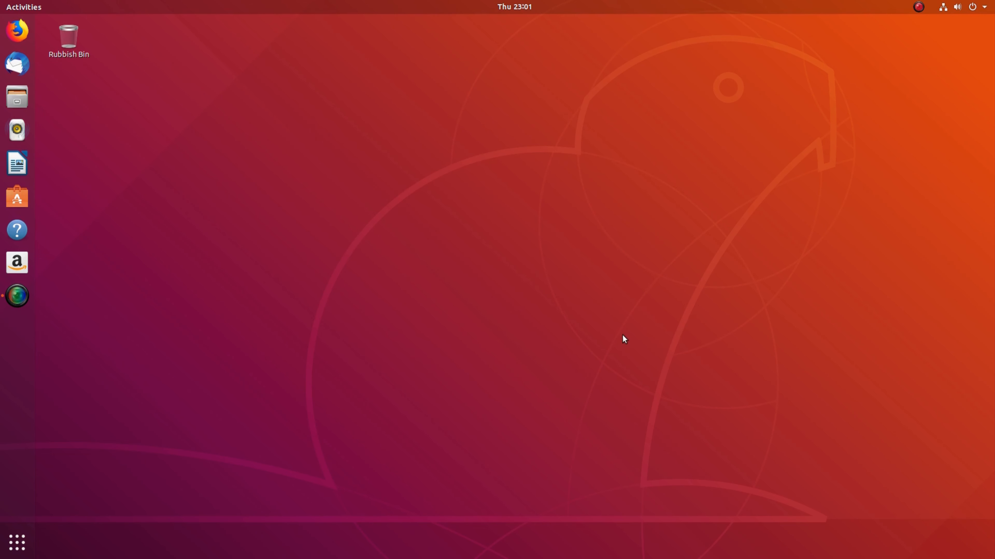
# Open Ubuntu Software and search the catalogue for "simple screen recorder".
pyautogui.click(17, 197)
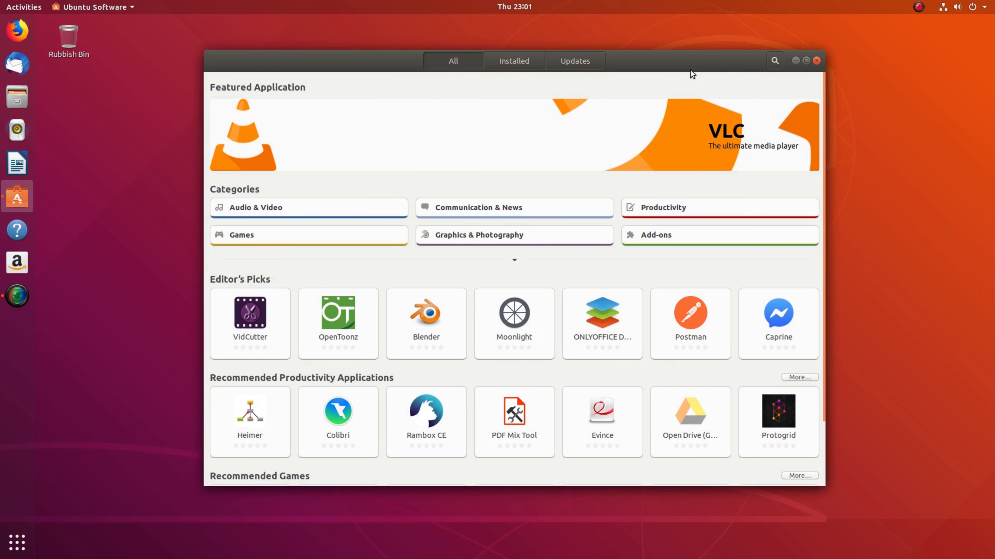
pyautogui.click(773, 61)
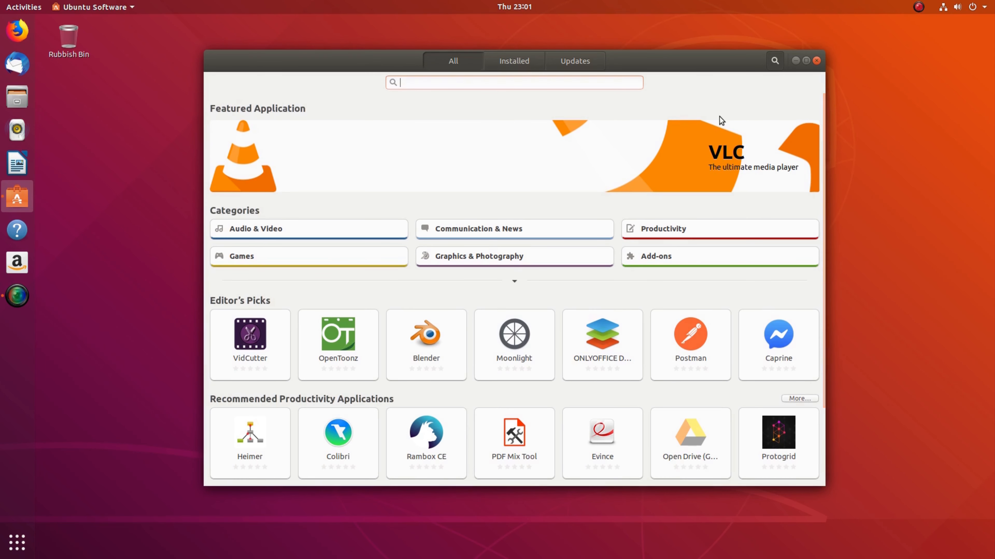
pyautogui.write('simpl')
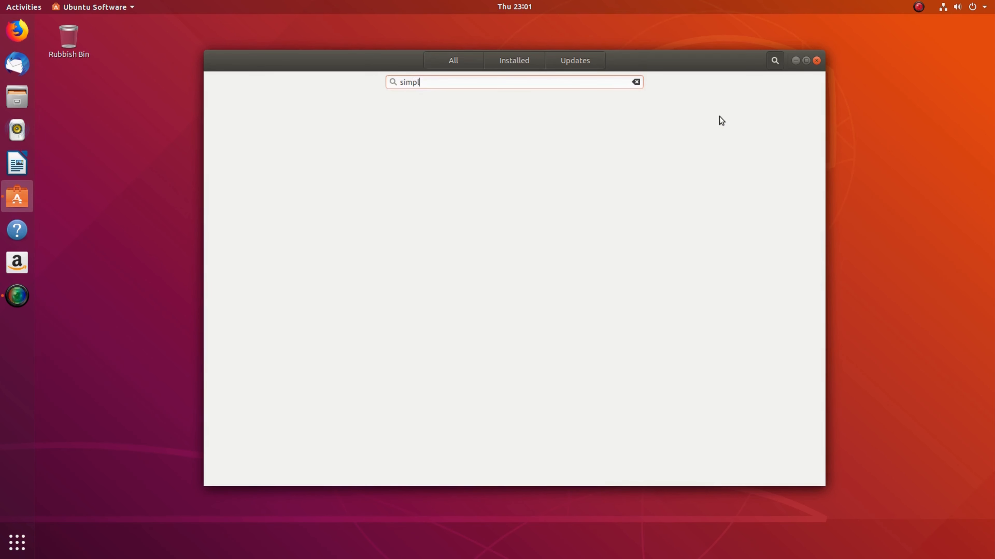
pyautogui.write('e screen')
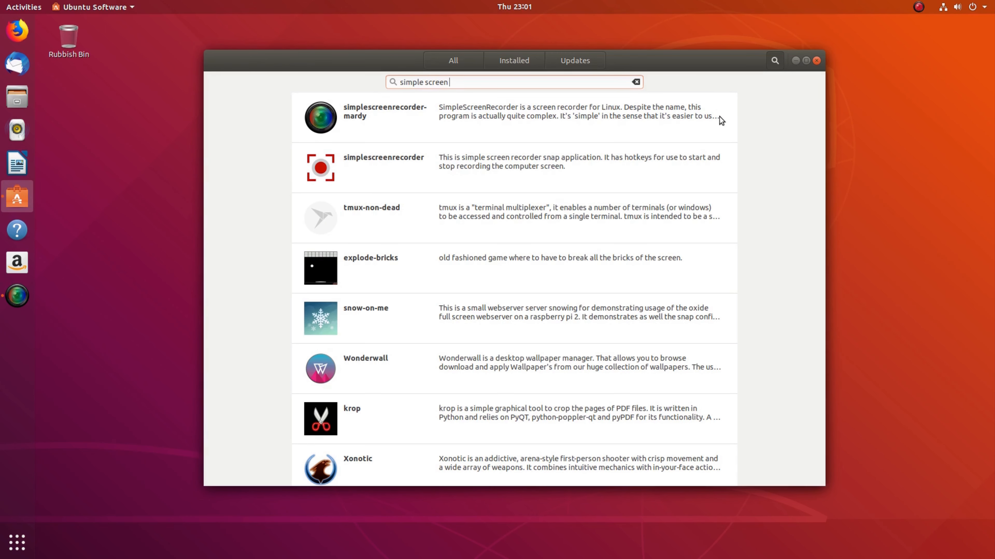
pyautogui.write(' recor')
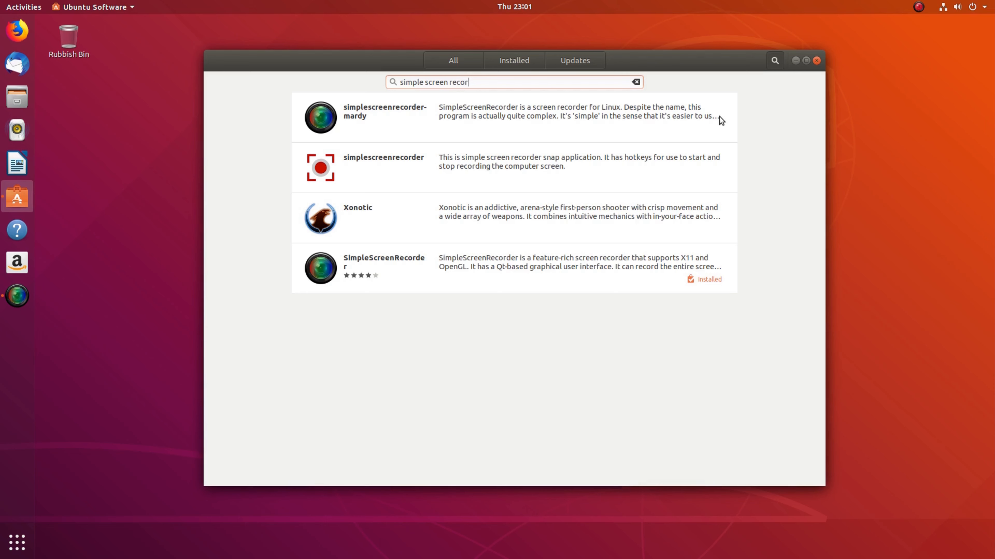
pyautogui.write('der')
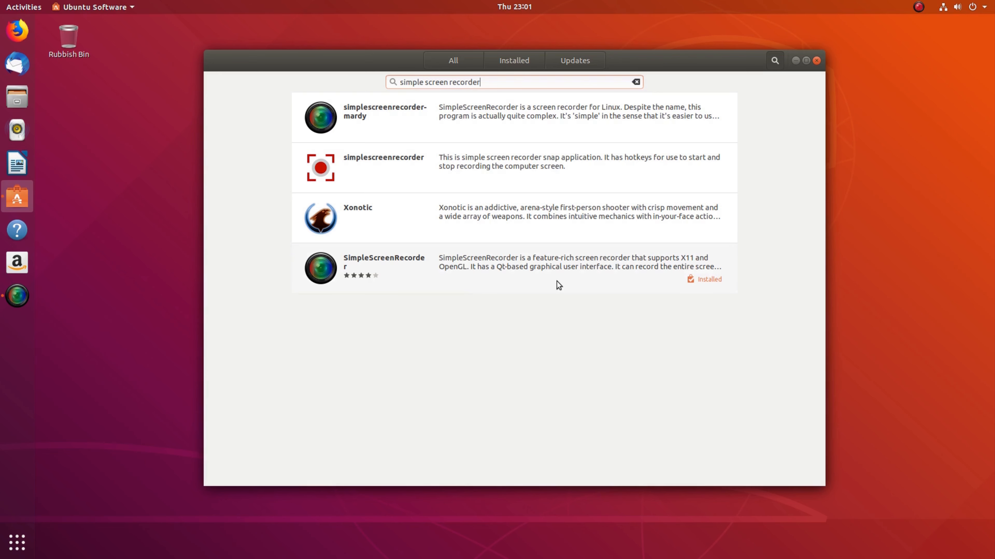
# Review the description and package details of the already installed SimpleScreenRecorder, and return to the search results.
pyautogui.click(519, 271)
pyautogui.scroll(-5, 608, 356)
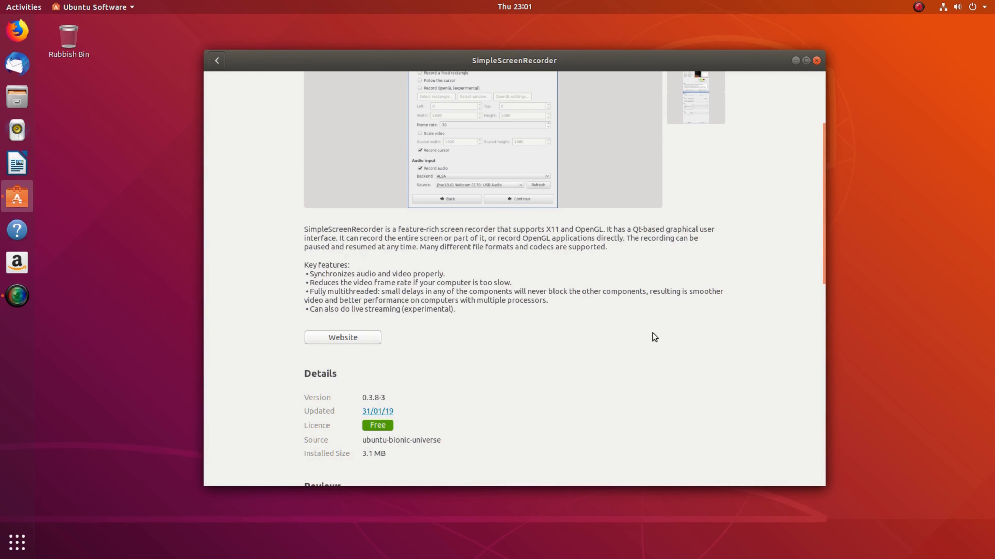
pyautogui.scroll(-2, 678, 331)
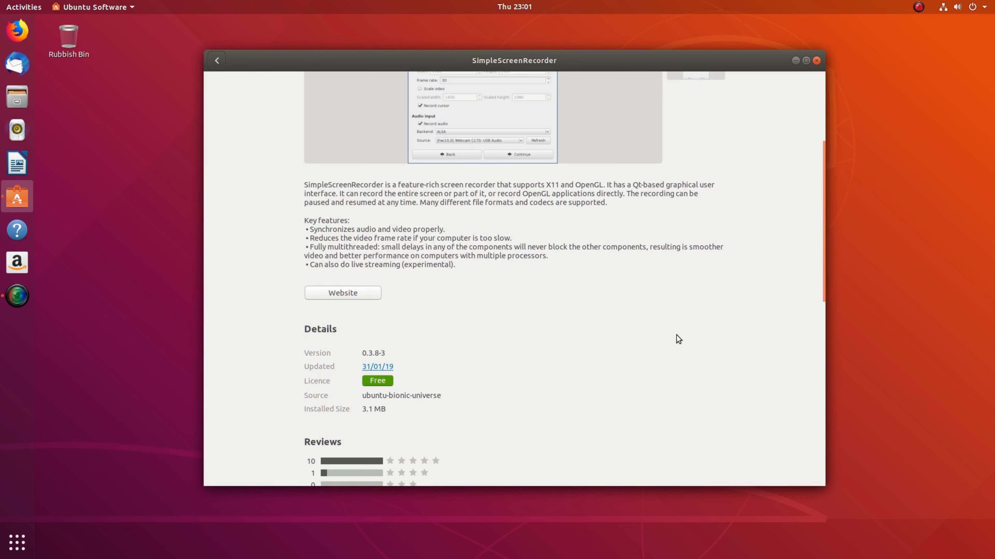
pyautogui.scroll(8, 676, 335)
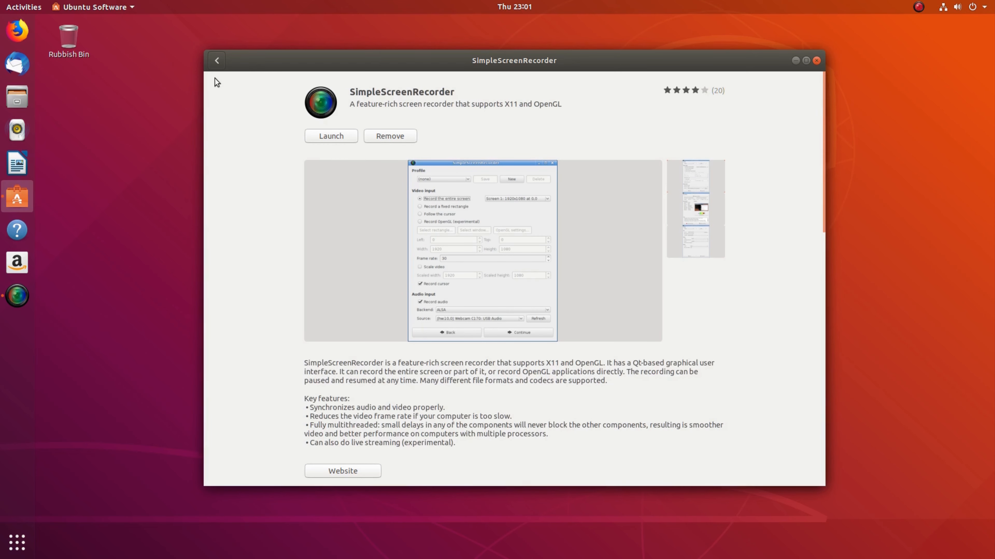
pyautogui.click(217, 59)
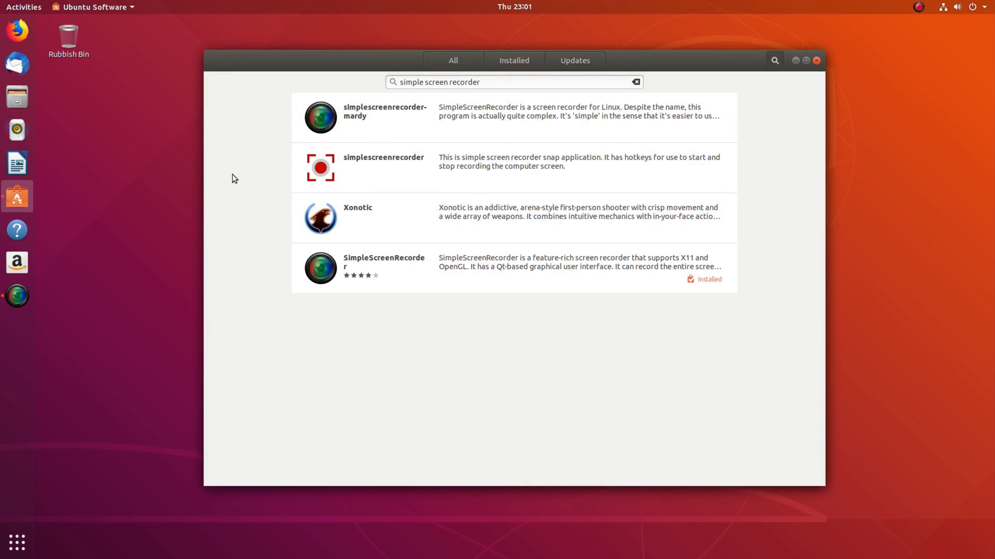
# Check the licence, source and download size of the simplescreenrecorder-mardy package, and return to the search results.
pyautogui.click(484, 105)
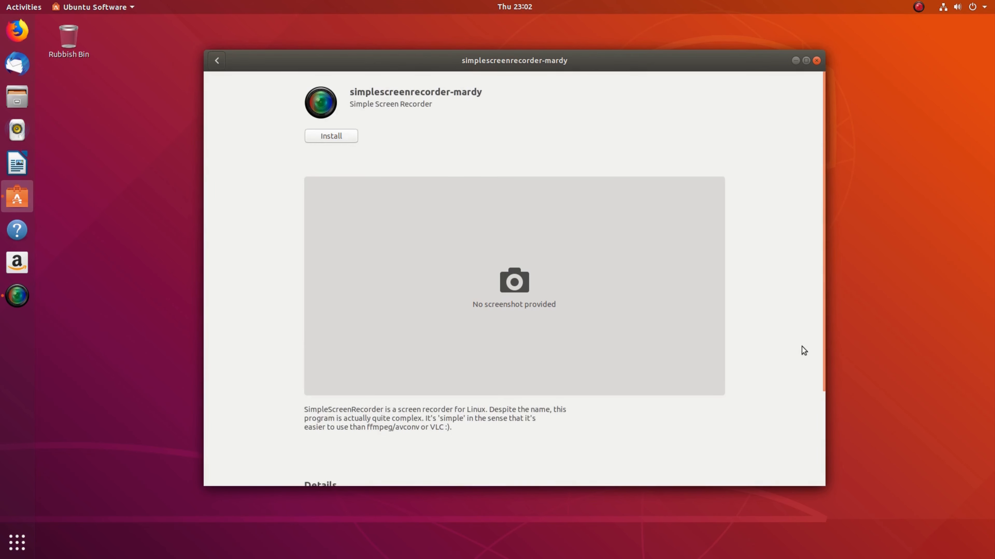
pyautogui.scroll(-5, 802, 347)
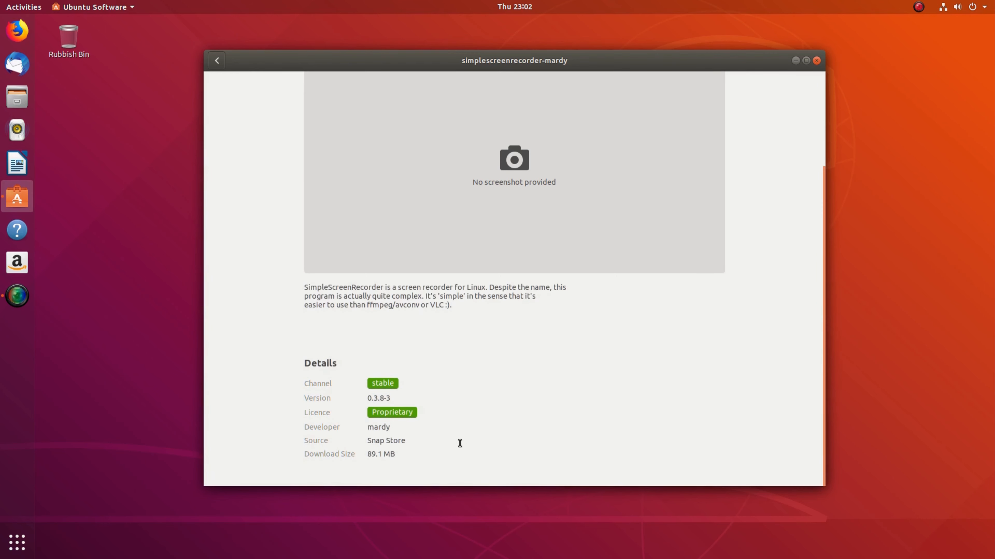
pyautogui.scroll(4, 620, 353)
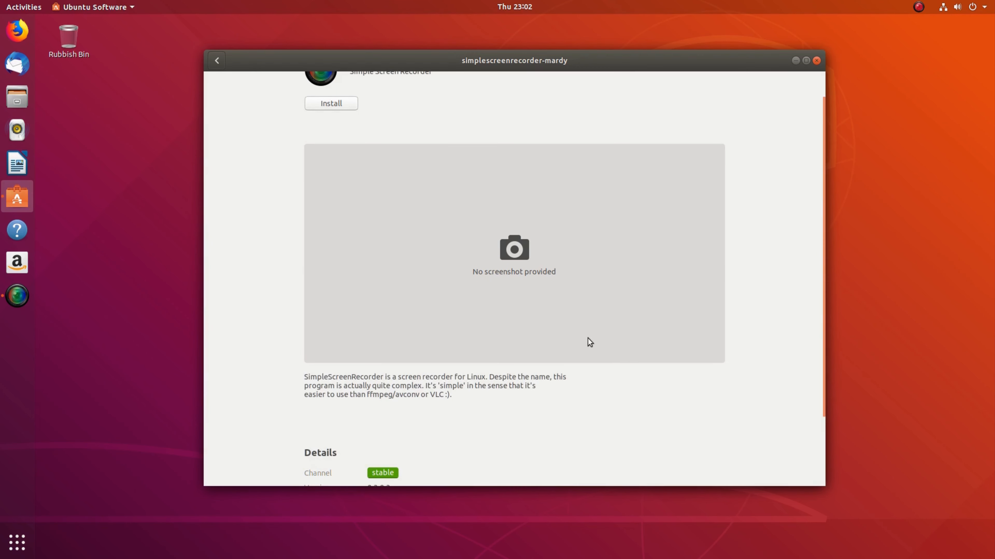
pyautogui.click(217, 61)
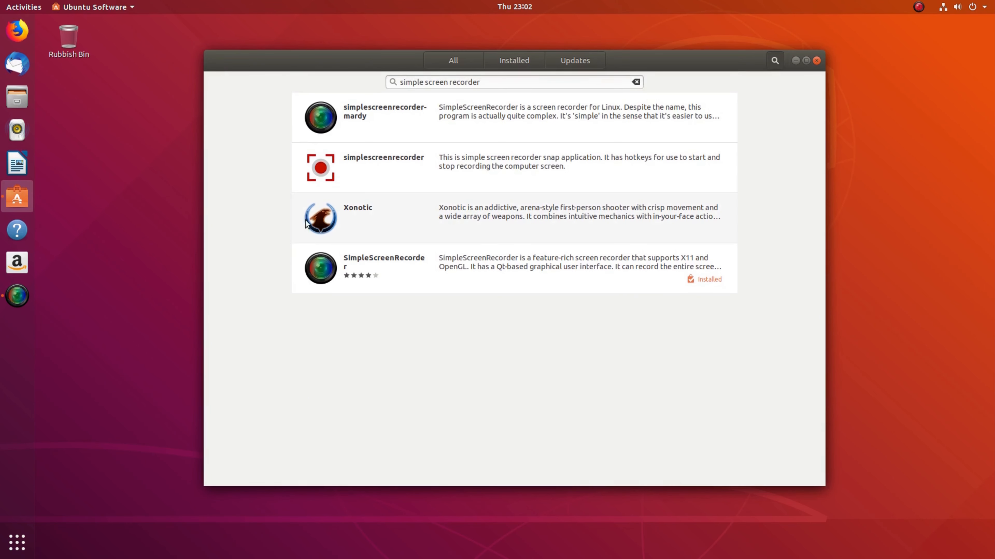
# Examine the description and package details of the simplescreenrecorder entry with the red record icon.
pyautogui.click(465, 169)
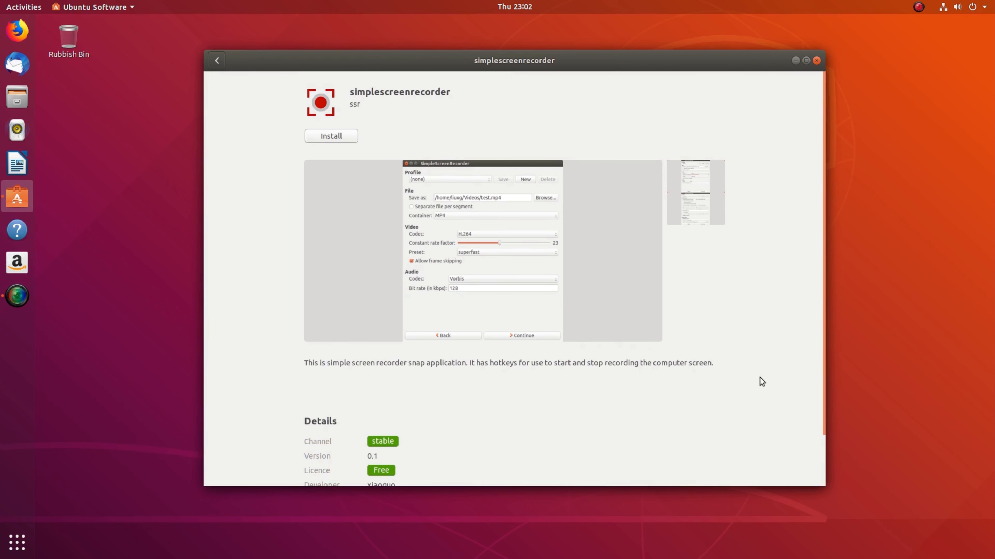
pyautogui.scroll(-3, 759, 377)
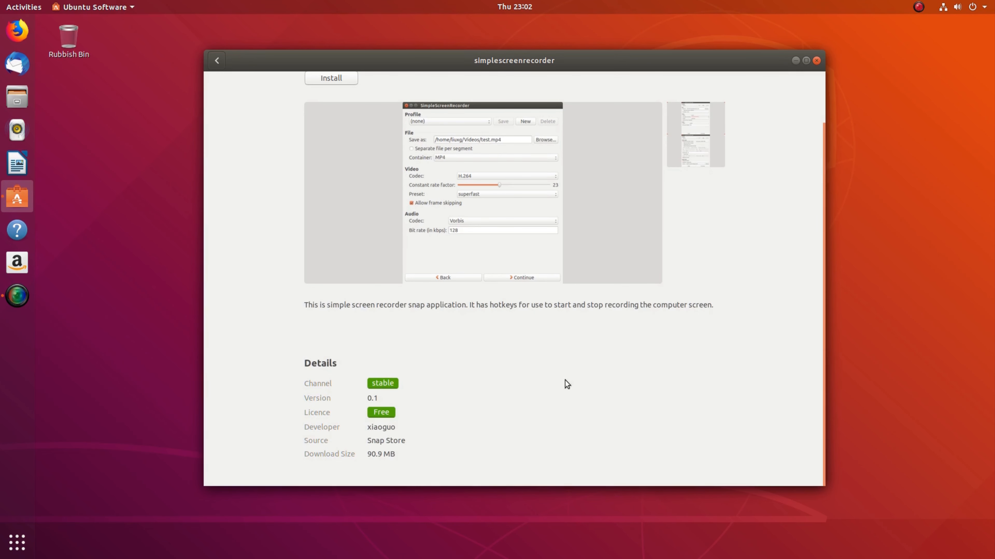
pyautogui.scroll(3, 565, 380)
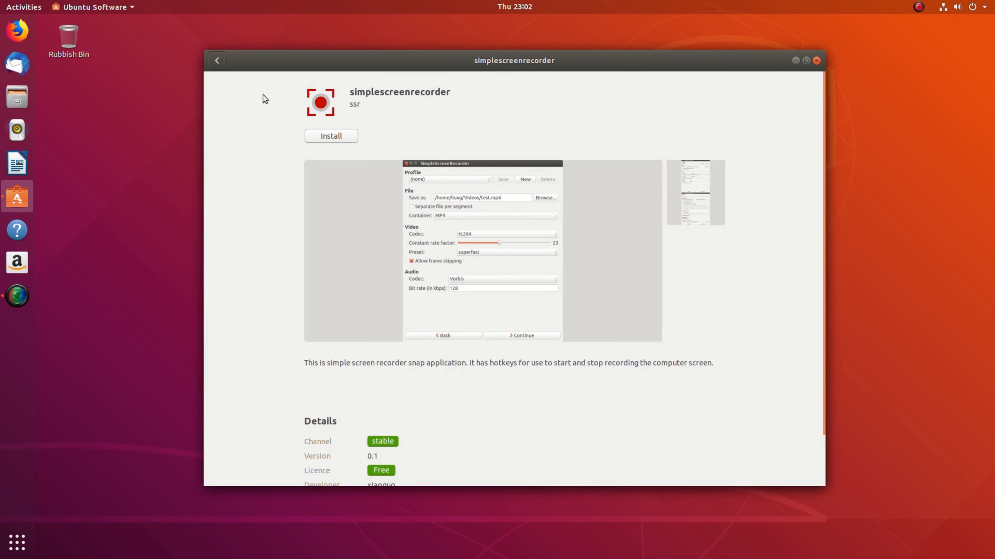
# Return from the simplescreenrecorder entry to the search results and close Ubuntu Software.
pyautogui.click(218, 61)
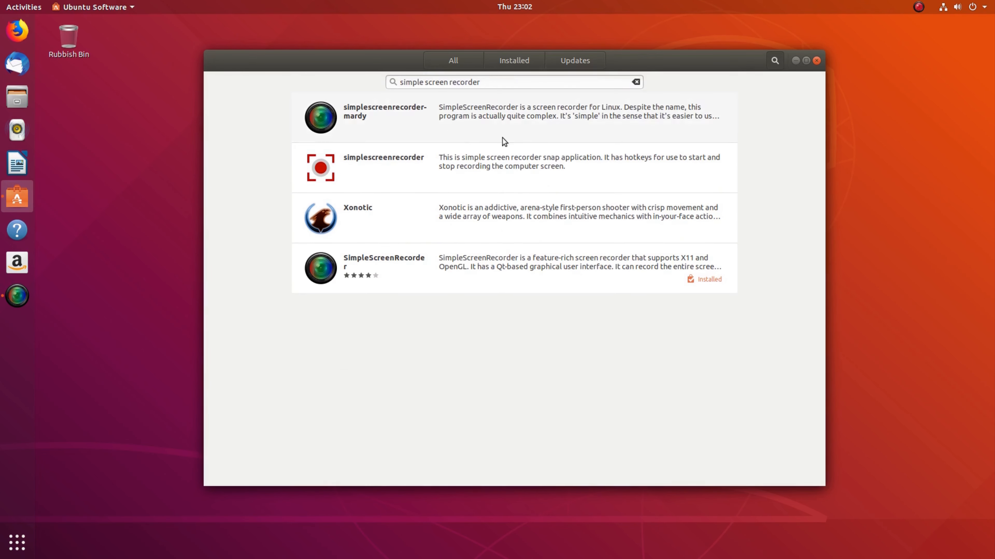
pyautogui.click(817, 61)
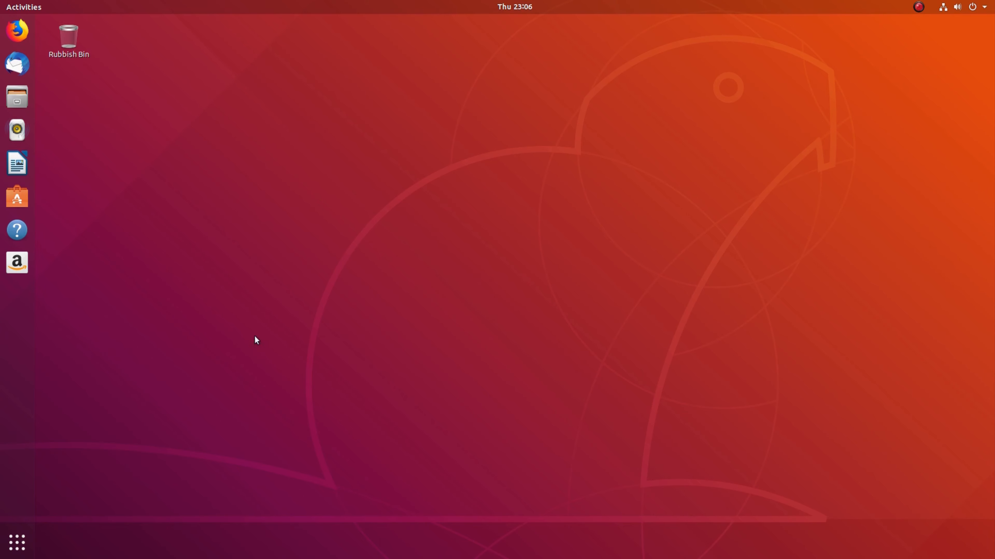
# Open Ubuntu Software and search the catalogue for "steam".
pyautogui.click(17, 196)
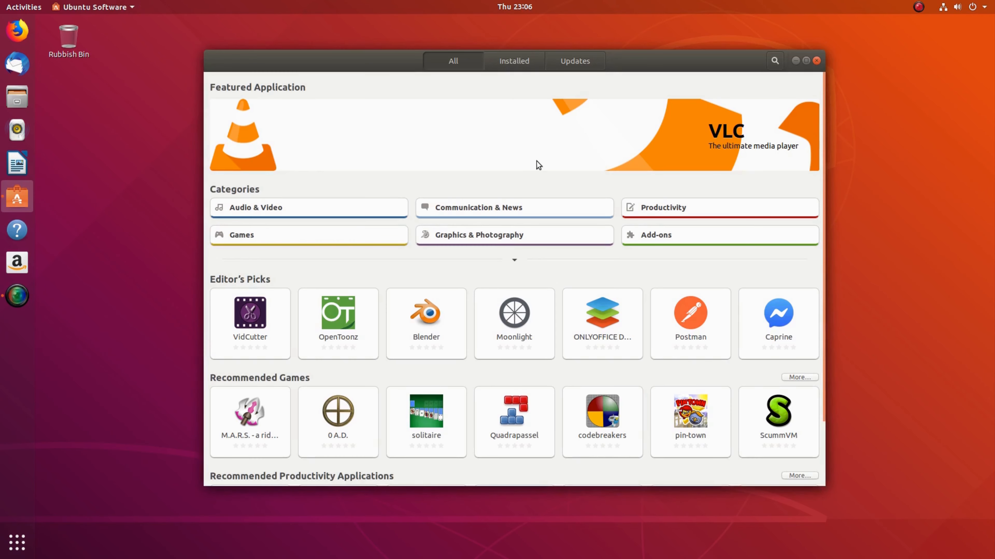
pyautogui.click(774, 62)
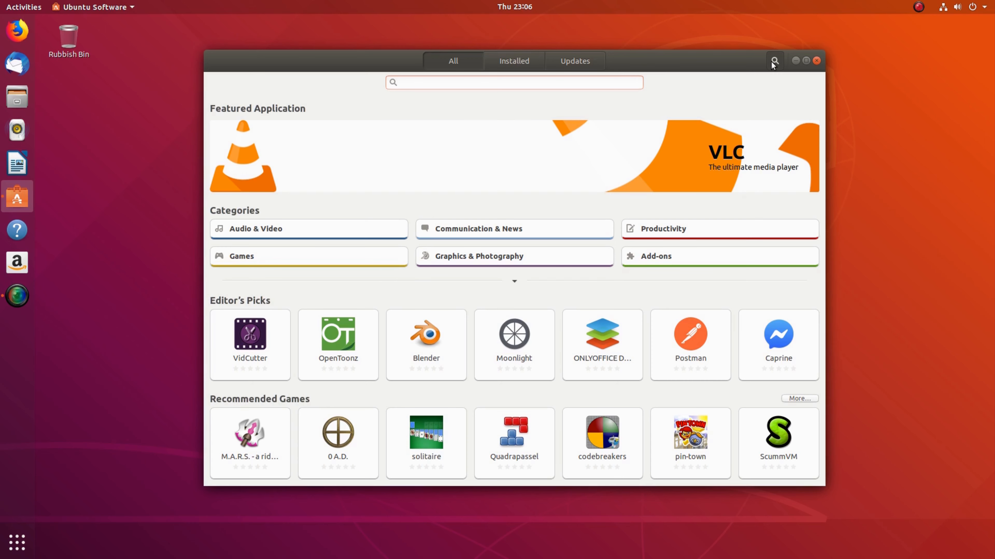
pyautogui.write('stea')
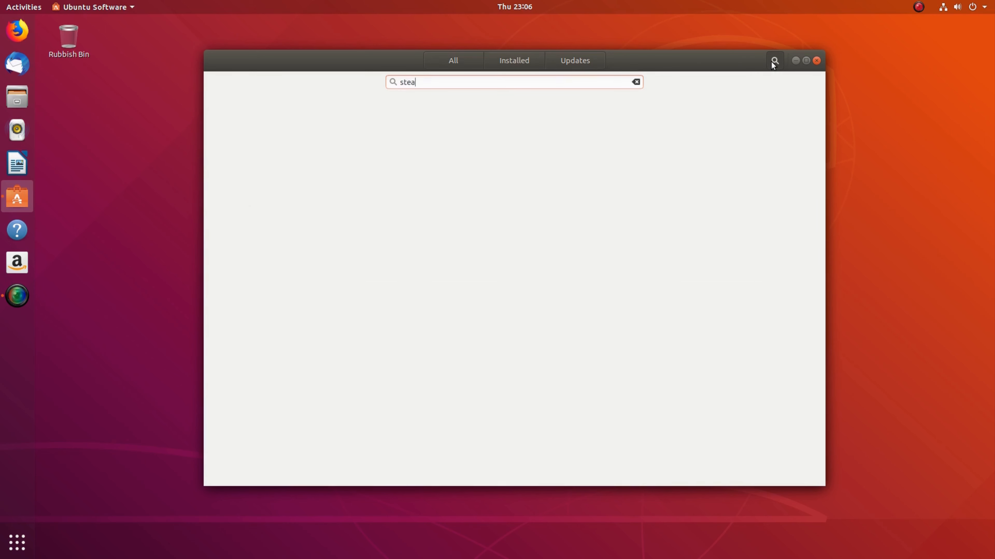
pyautogui.write('m')
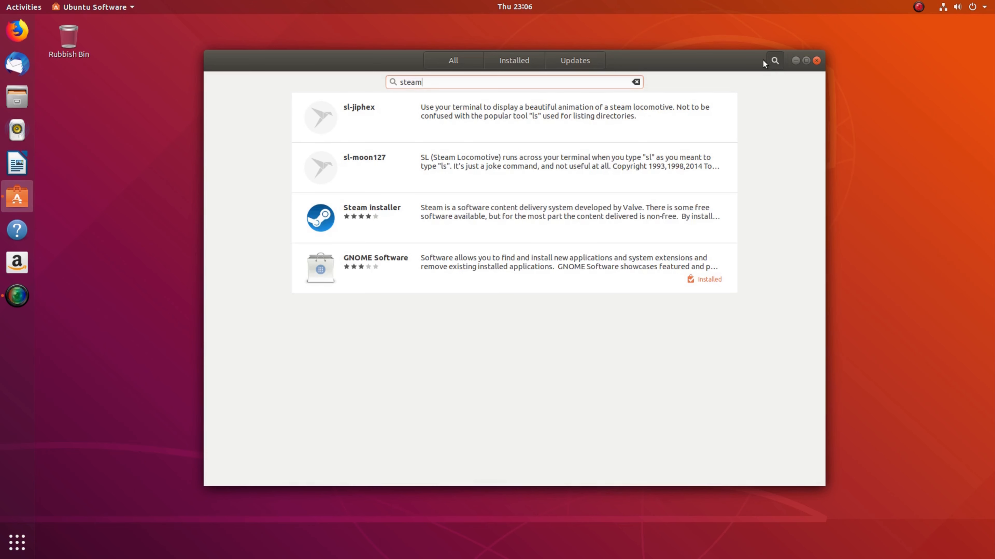
# Review the description, licence, source and download size of the Steam installer entry.
pyautogui.click(490, 217)
pyautogui.scroll(-3, 650, 270)
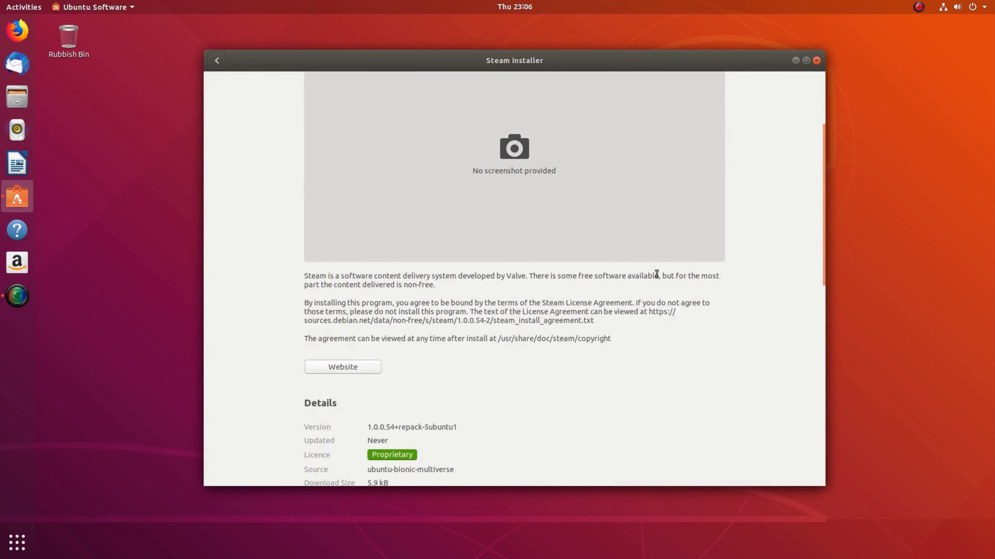
pyautogui.scroll(-2, 657, 274)
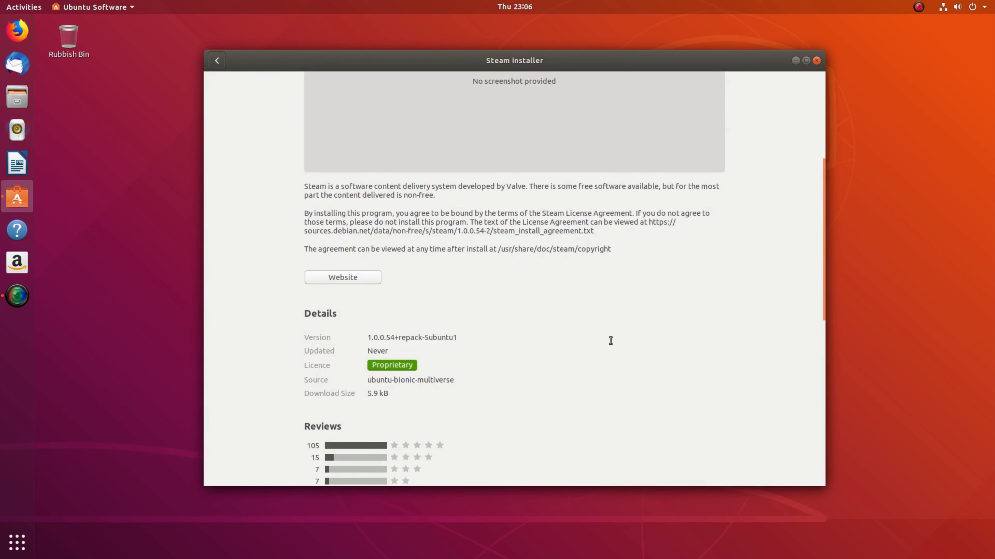
pyautogui.scroll(5, 662, 341)
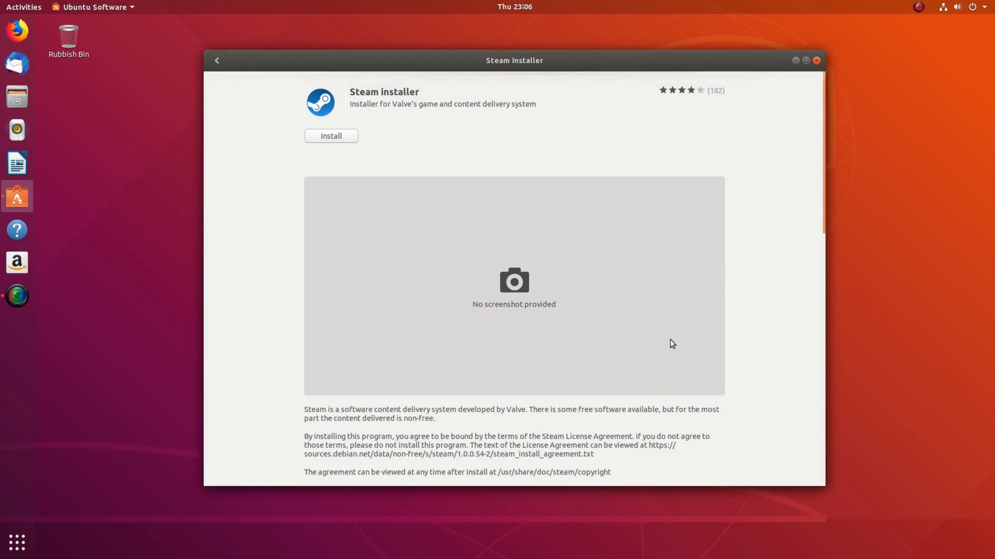
# Install the Steam installer package, authenticating with the account password.
pyautogui.click(333, 136)
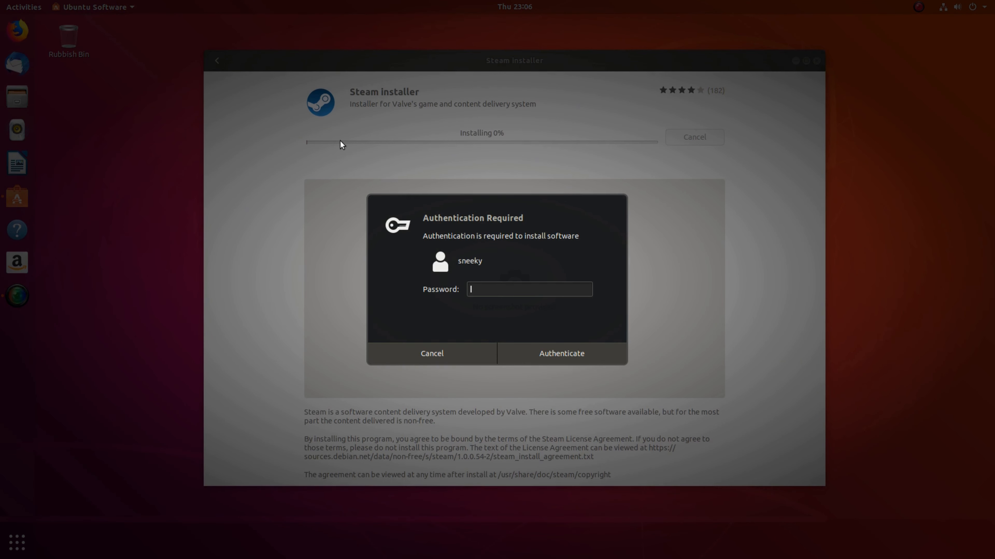
pyautogui.write('**********')
pyautogui.press('Return')
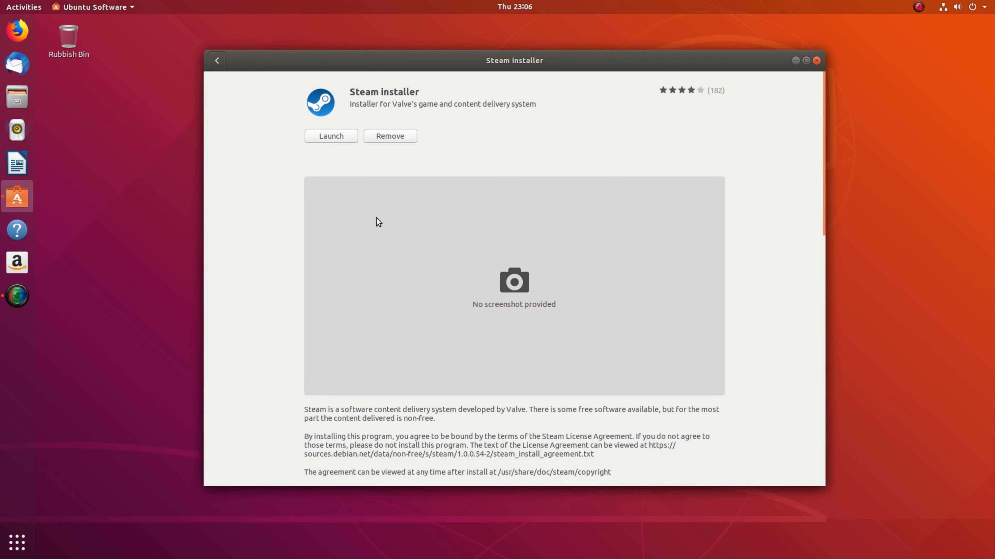
# Try to launch Steam from its package page, and close Ubuntu Software.
pyautogui.click(325, 137)
pyautogui.moveTo(646, 64)
pyautogui.mouseDown()
pyautogui.moveTo(642, 79)
pyautogui.moveTo(643, 60)
pyautogui.mouseUp()
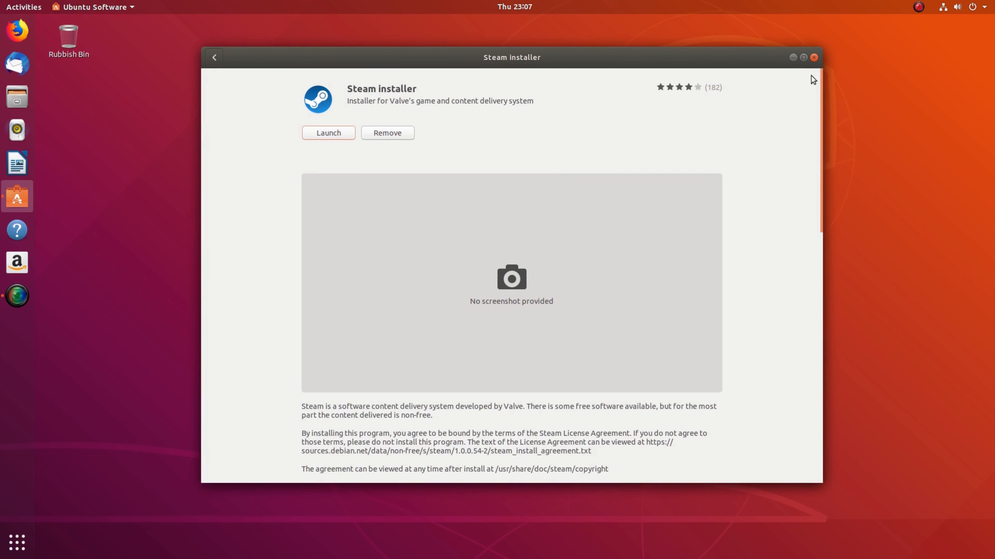
pyautogui.click(815, 57)
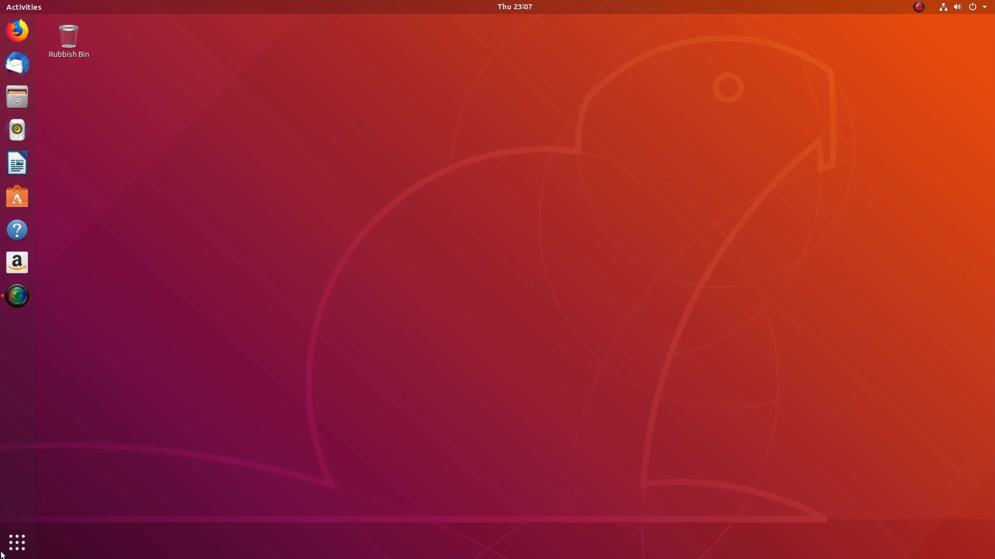
# Search the installed applications for "ste", launch Steam so it updates itself, and close its account sign-in window.
pyautogui.click(17, 543)
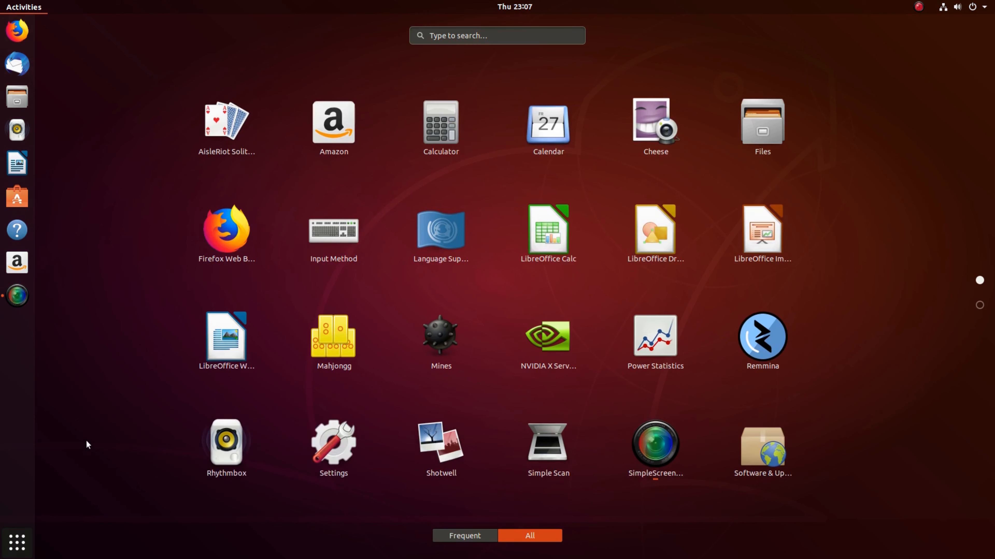
pyautogui.click(445, 36)
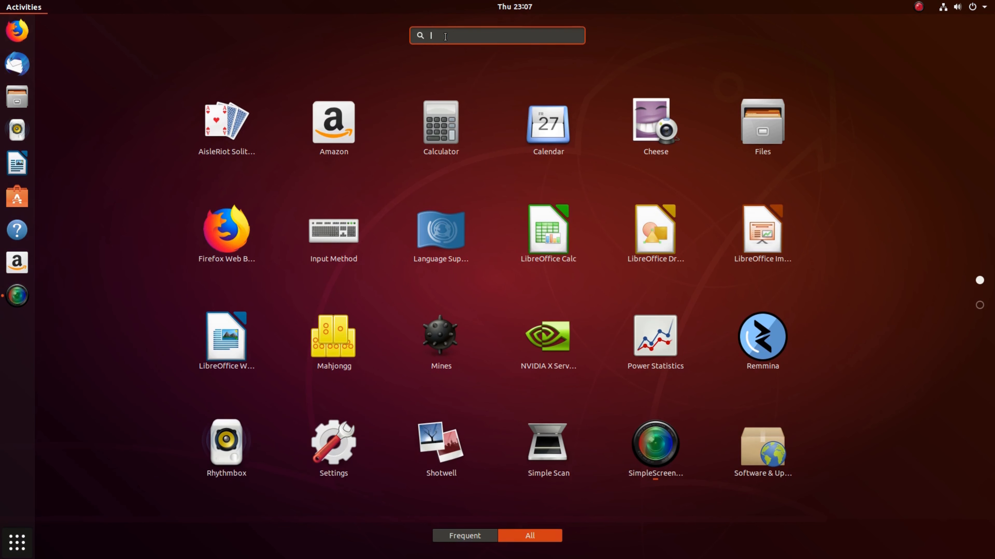
pyautogui.write('ste')
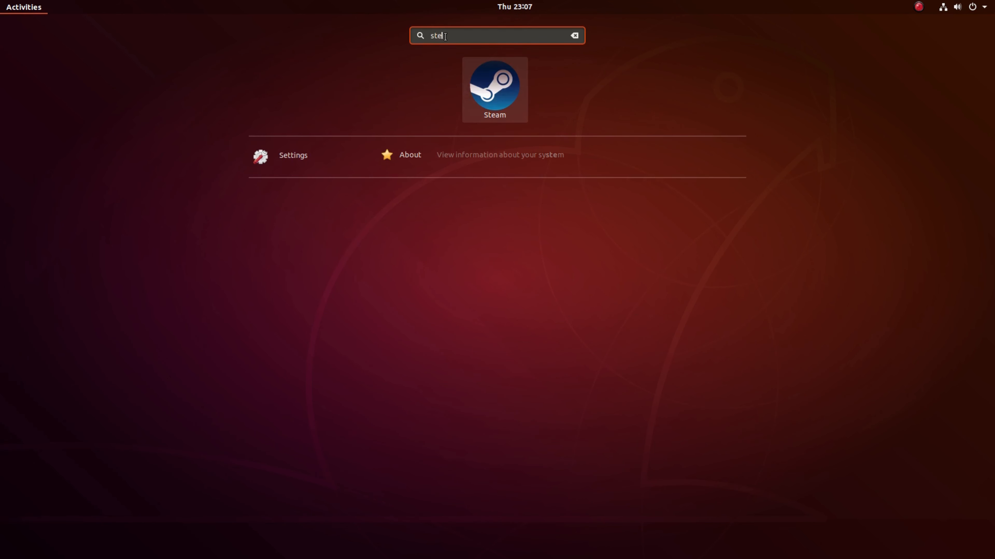
pyautogui.click(505, 88)
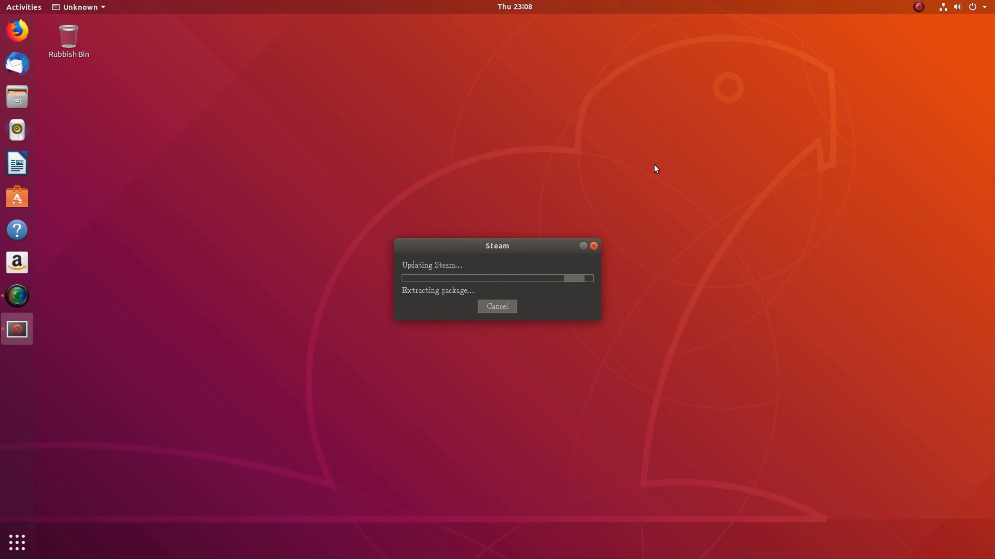
pyautogui.moveTo(519, 244); pyautogui.dragTo(520, 159)
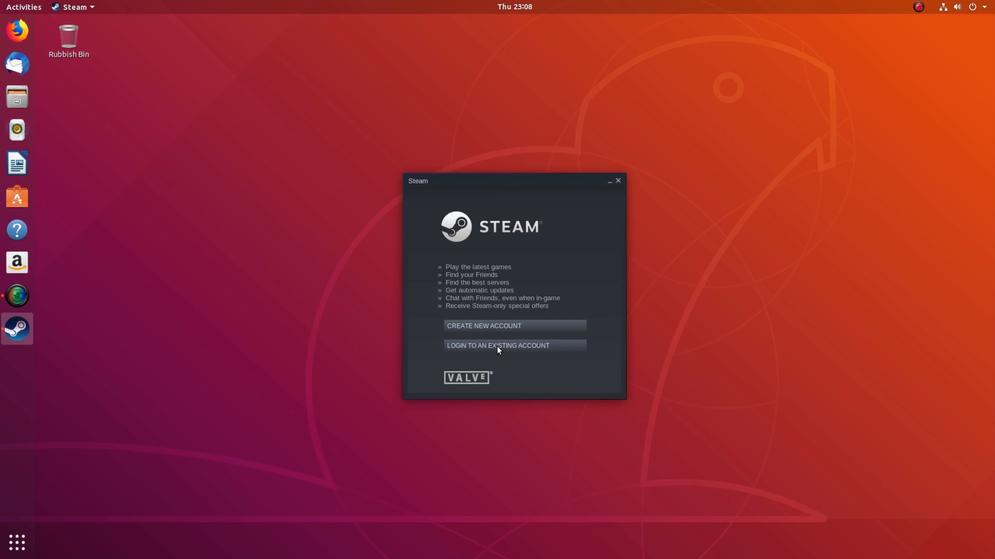
pyautogui.click(618, 181)
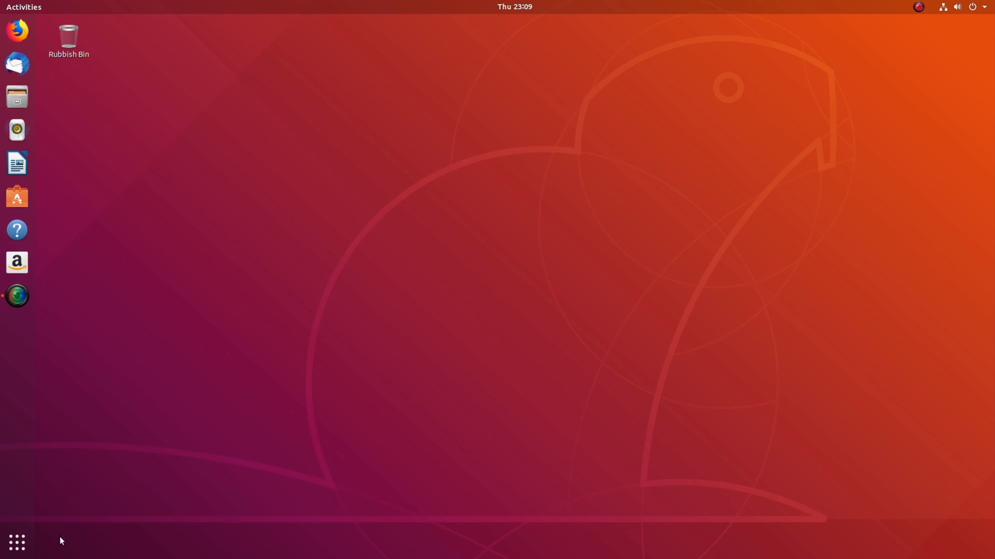
# Open Rhythmbox from the installed applications, move its window towards the middle of the desktop to view it, and close it.
pyautogui.click(21, 550)
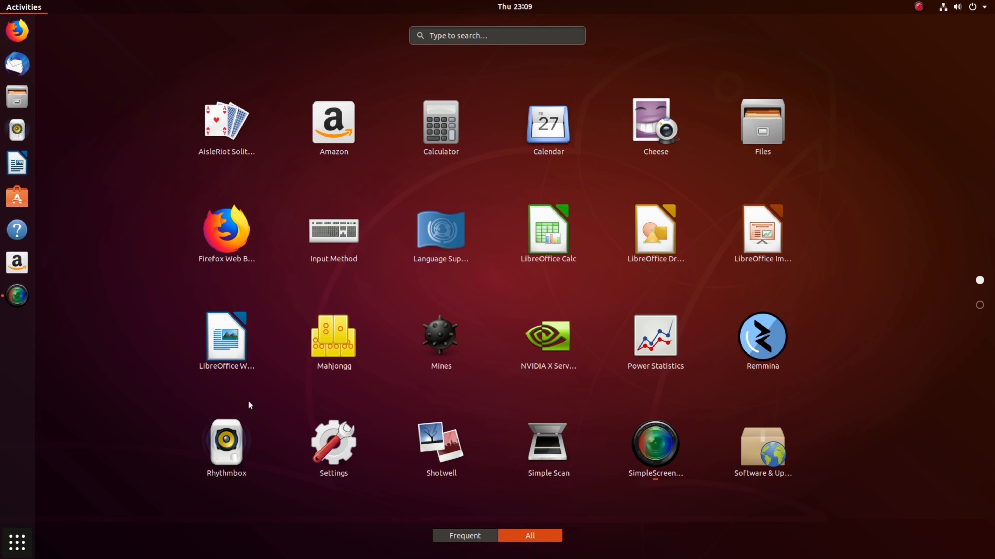
pyautogui.click(225, 445)
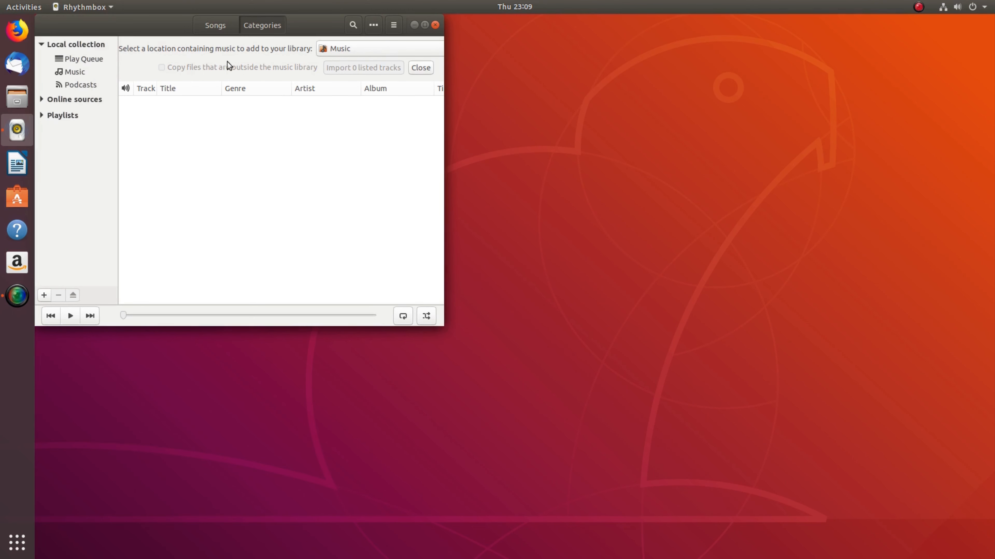
pyautogui.moveTo(150, 24); pyautogui.dragTo(434, 78)
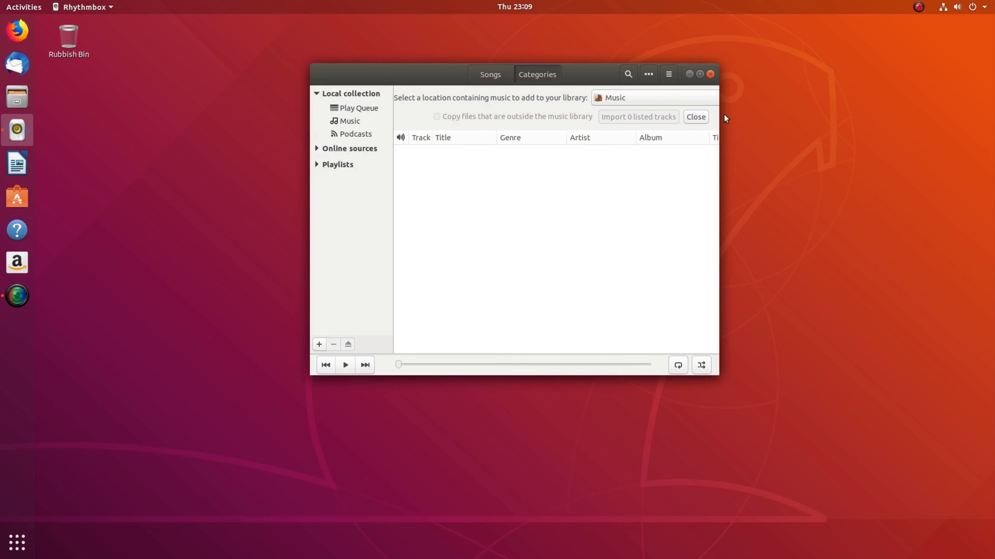
pyautogui.click(710, 75)
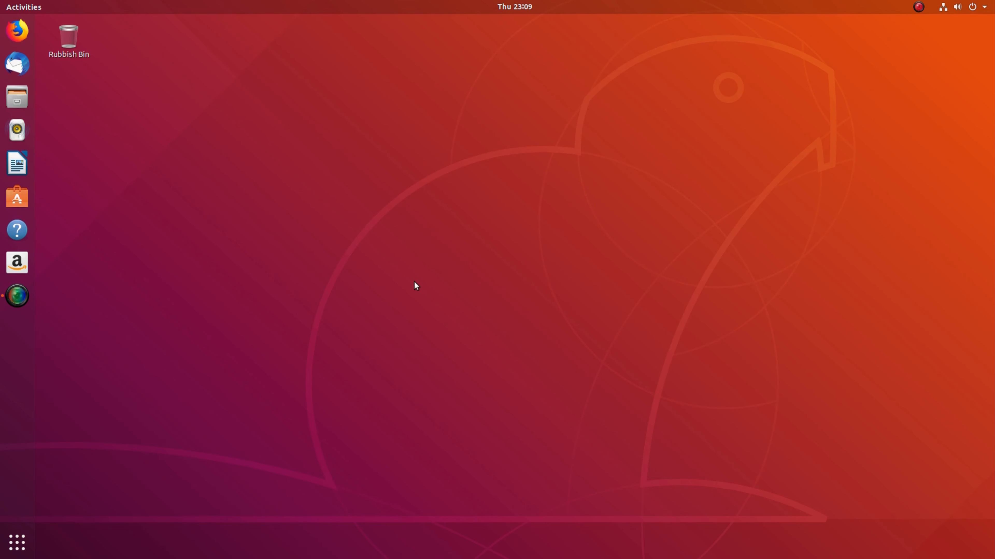
# Open Ubuntu Software and search the catalogue for "spotif".
pyautogui.click(17, 198)
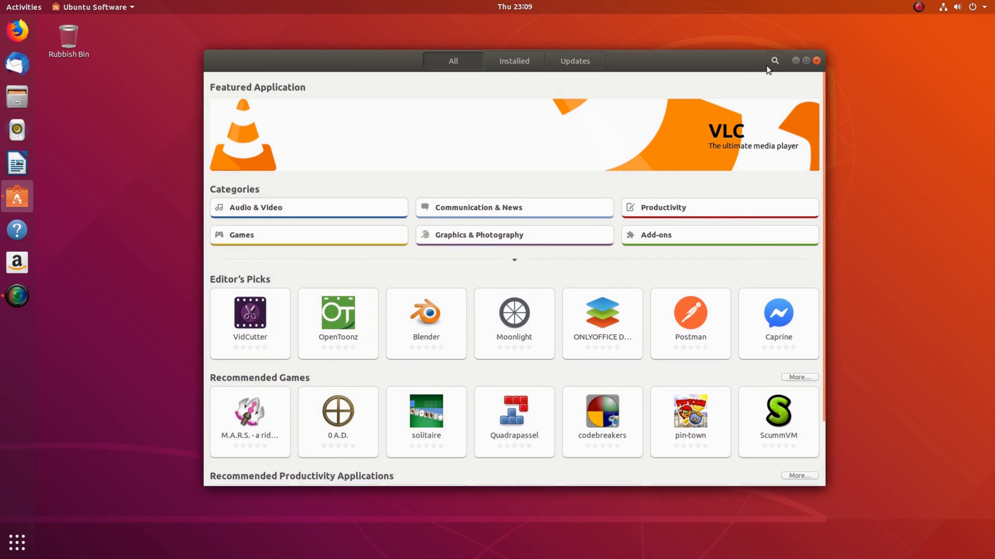
pyautogui.click(767, 65)
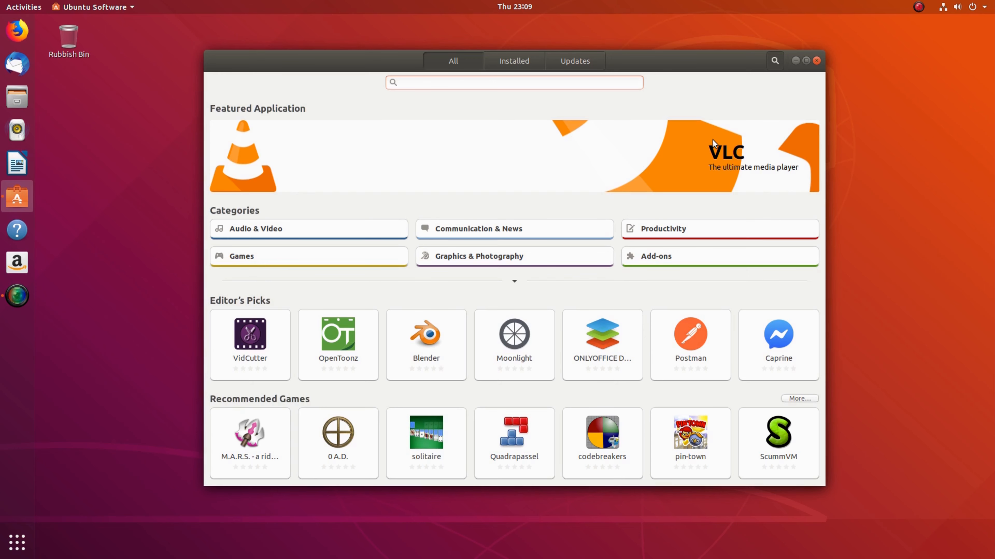
pyautogui.write('spotif')
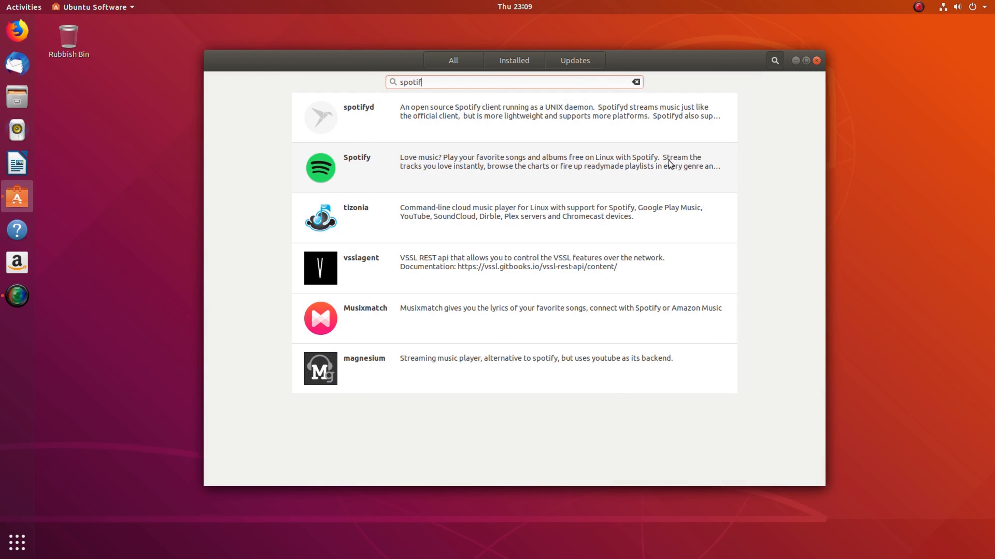
# Install the Spotify package from its catalogue entry, authenticating with the account password.
pyautogui.click(469, 174)
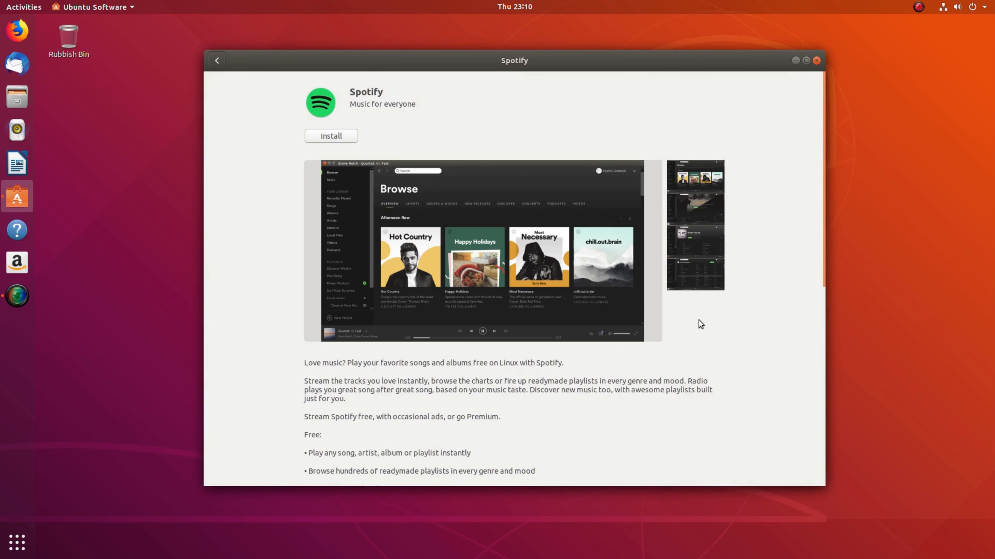
pyautogui.click(328, 137)
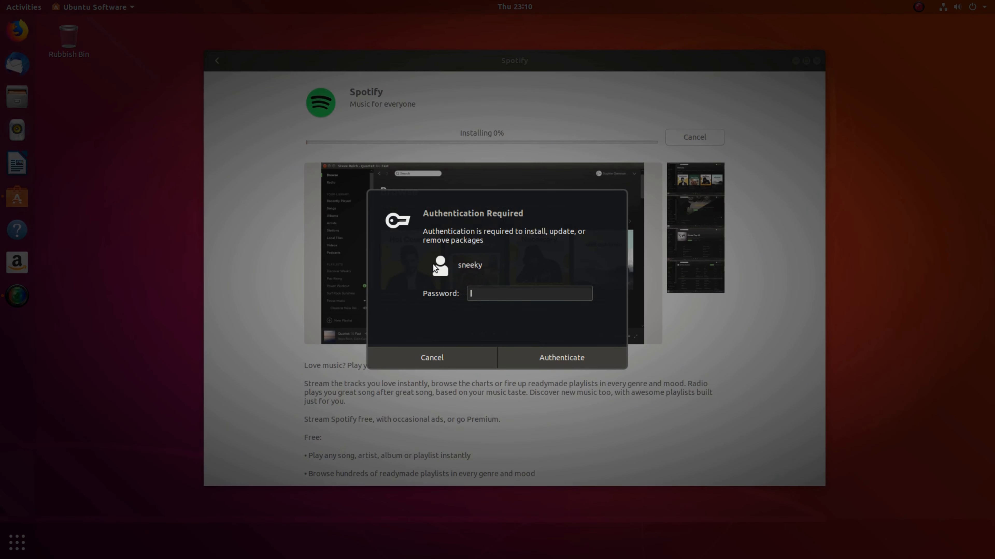
pyautogui.write('**********')
pyautogui.press('Return')
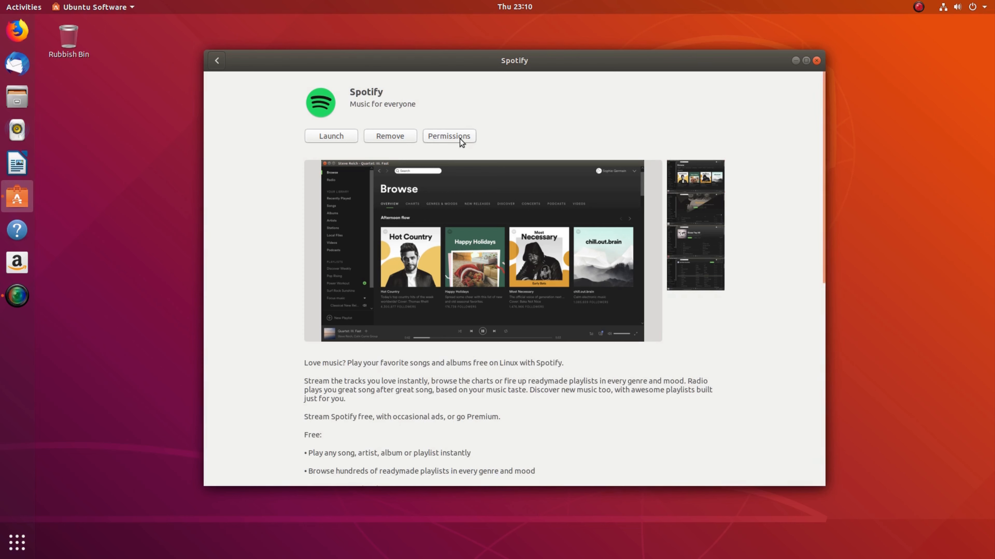
# Try to launch Spotify from its package page, and close Ubuntu Software.
pyautogui.click(330, 137)
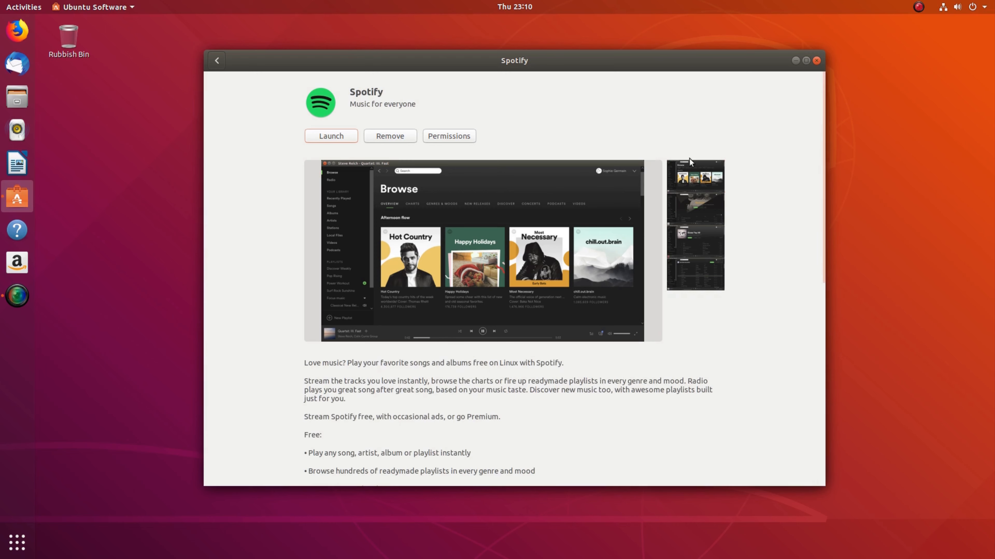
pyautogui.click(816, 61)
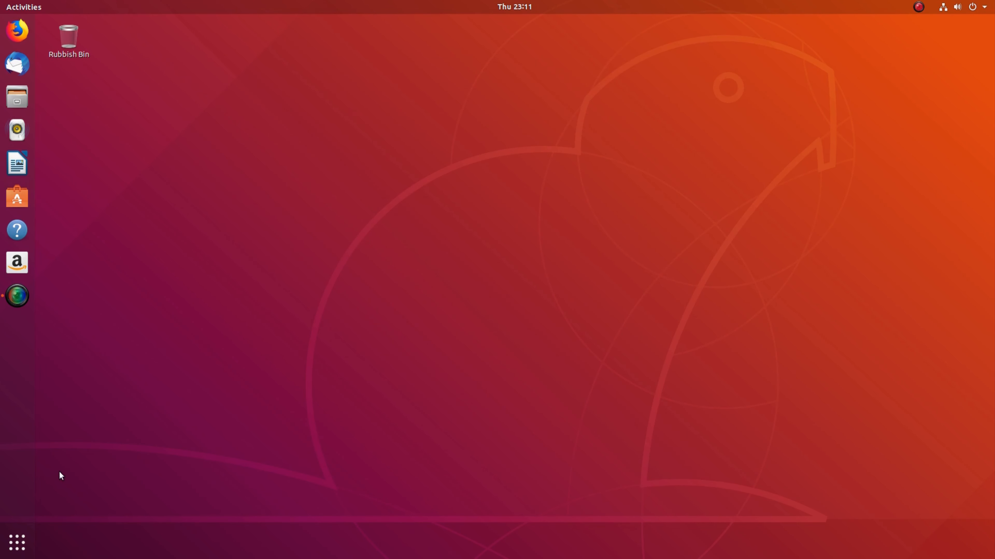
# Launch Spotify from the installed applications, and close its sign-up and login window.
pyautogui.click(17, 542)
pyautogui.scroll(-1, 516, 283)
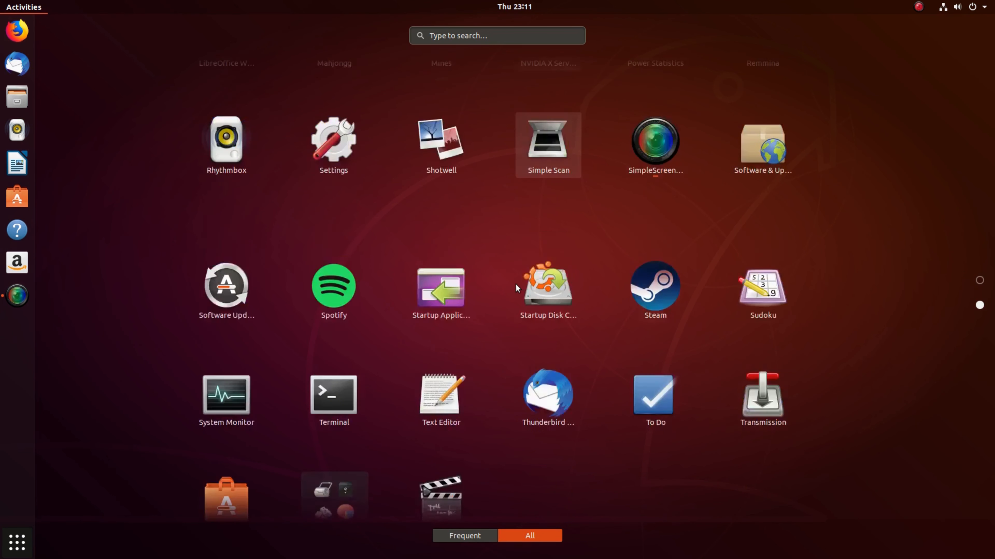
pyautogui.click(342, 130)
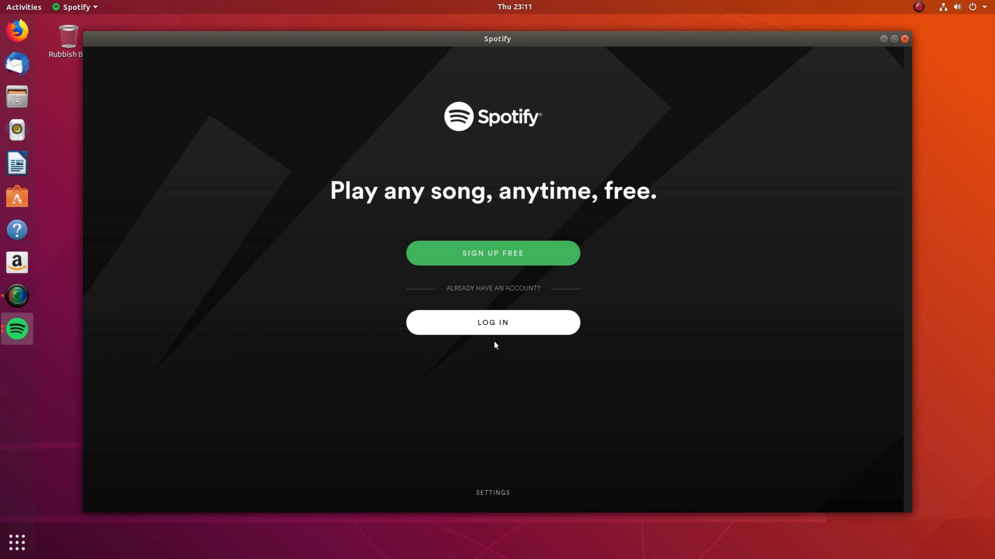
pyautogui.click(904, 40)
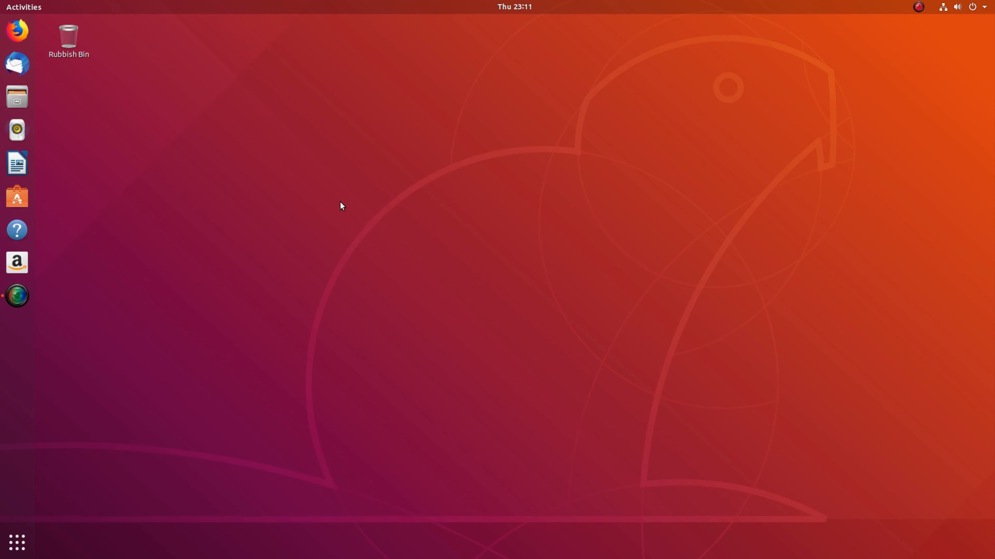
# Open Firefox, search the web for "chrome", and close the Firefox Privacy Notice tab.
pyautogui.click(17, 30)
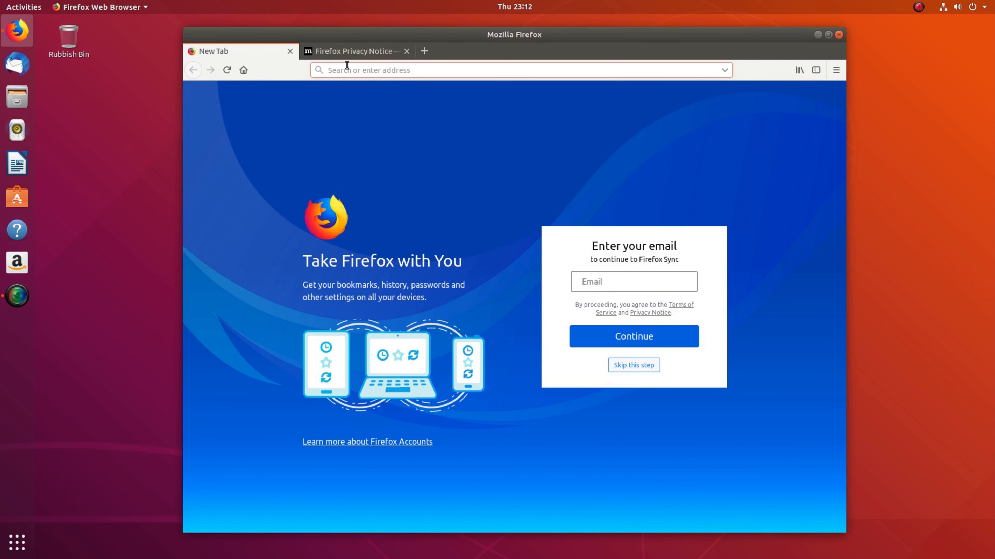
pyautogui.write('chrome')
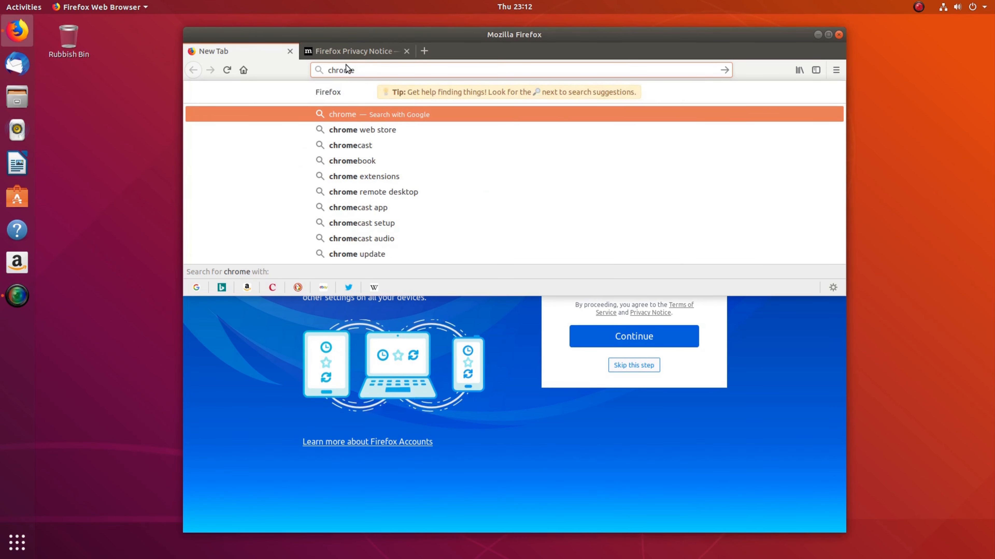
pyautogui.press('Return')
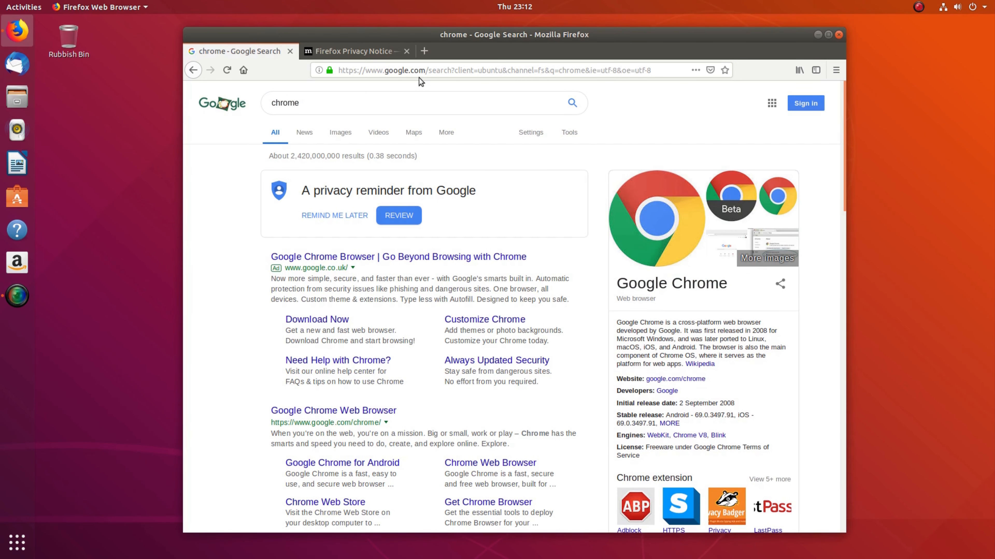
pyautogui.click(407, 51)
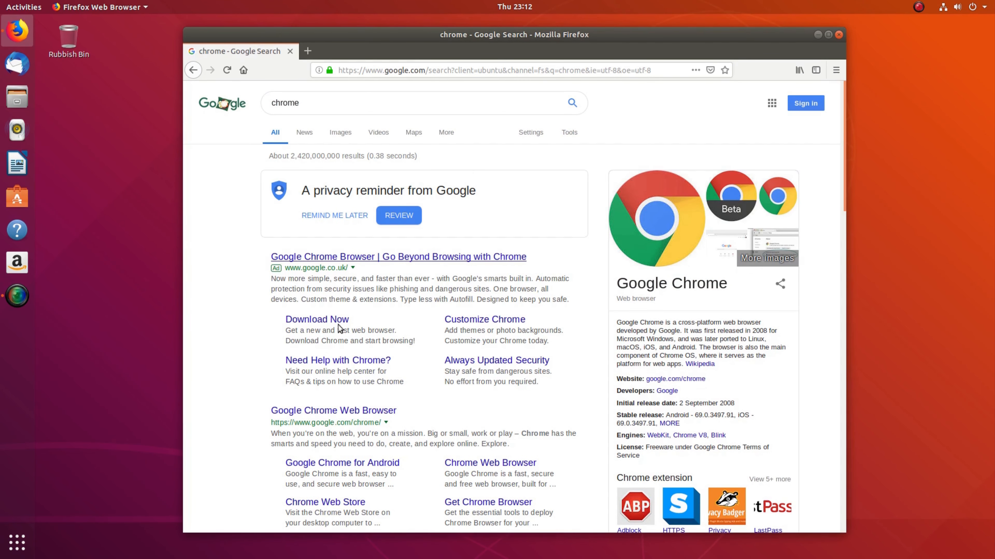
# Download the 64 bit .deb Chrome package for Debian/Ubuntu, accepting the terms and opening it with Software Install.
pyautogui.click(329, 320)
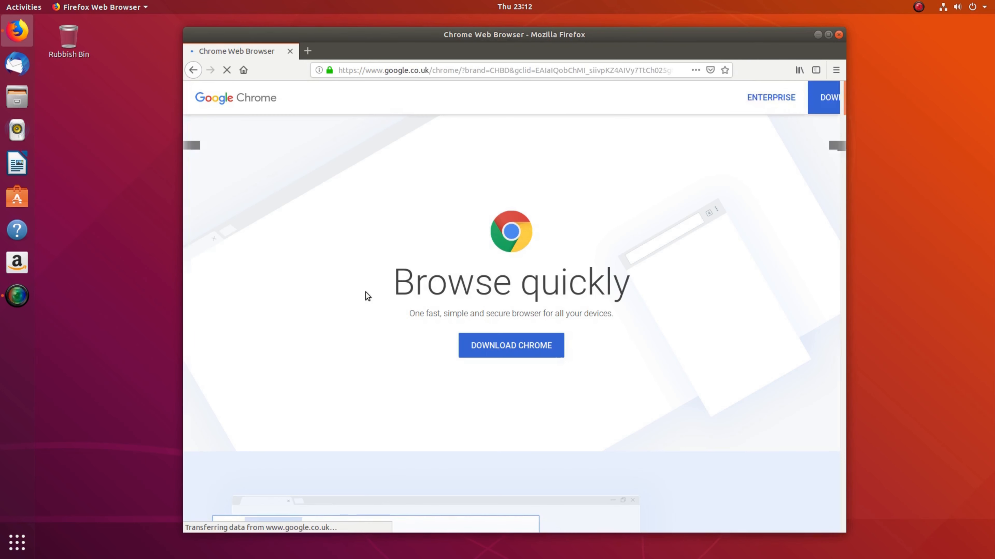
pyautogui.click(521, 349)
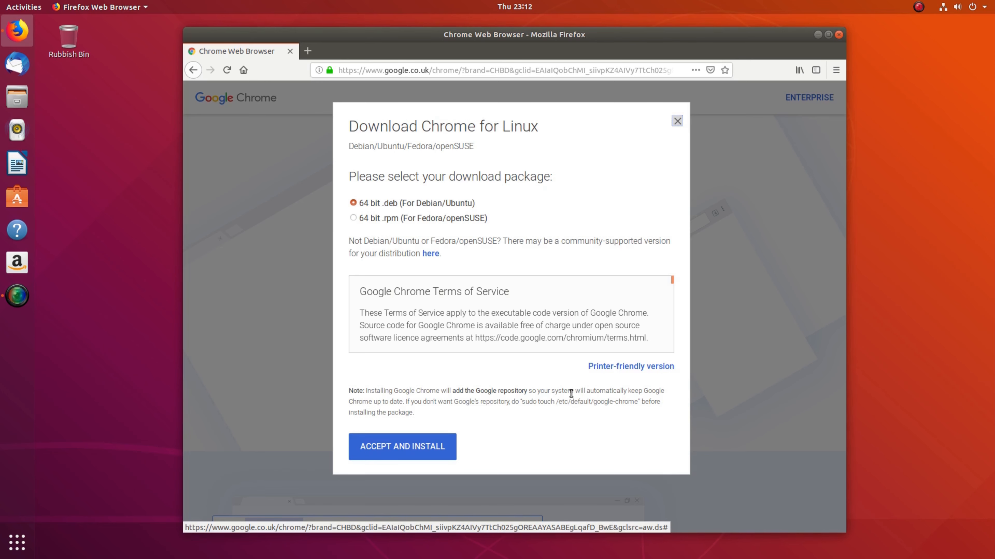
pyautogui.click(412, 454)
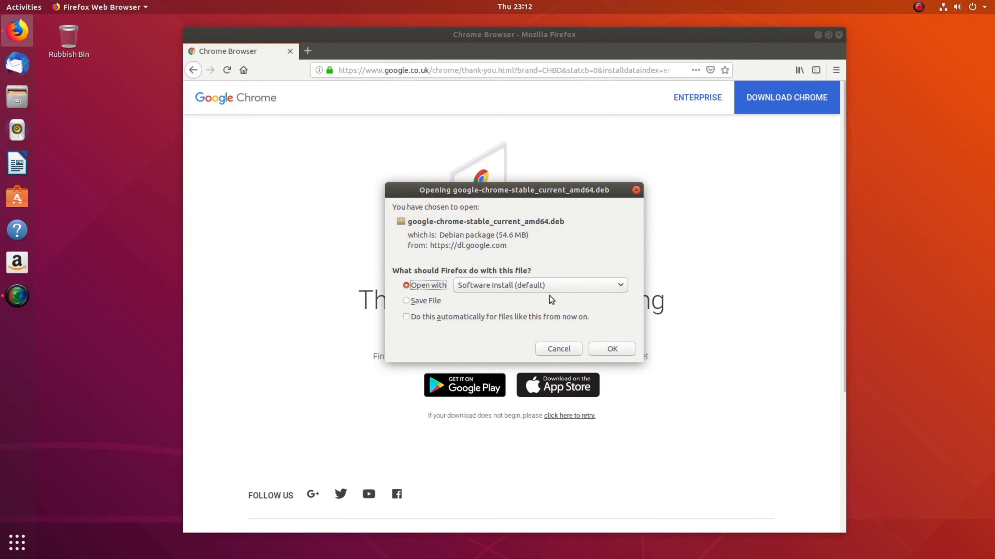
pyautogui.click(613, 349)
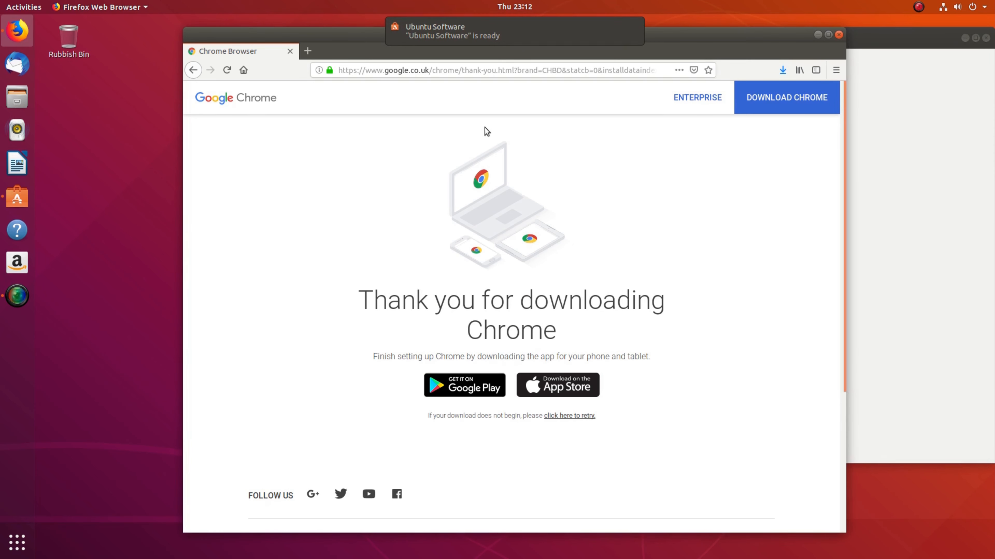
# Install google-chrome-stable in Ubuntu Software, authenticating with the account password, and close Ubuntu Software and Firefox.
pyautogui.click(440, 34)
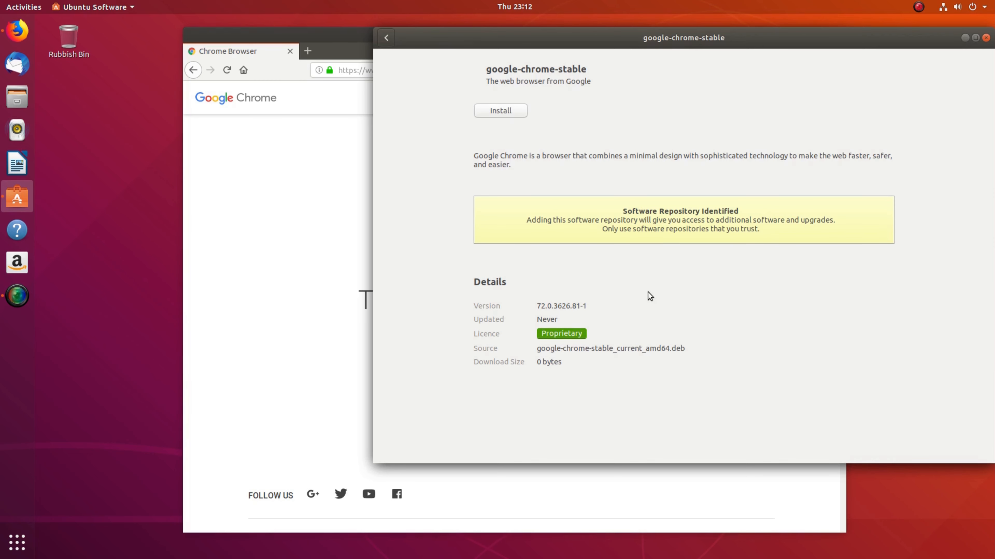
pyautogui.click(506, 111)
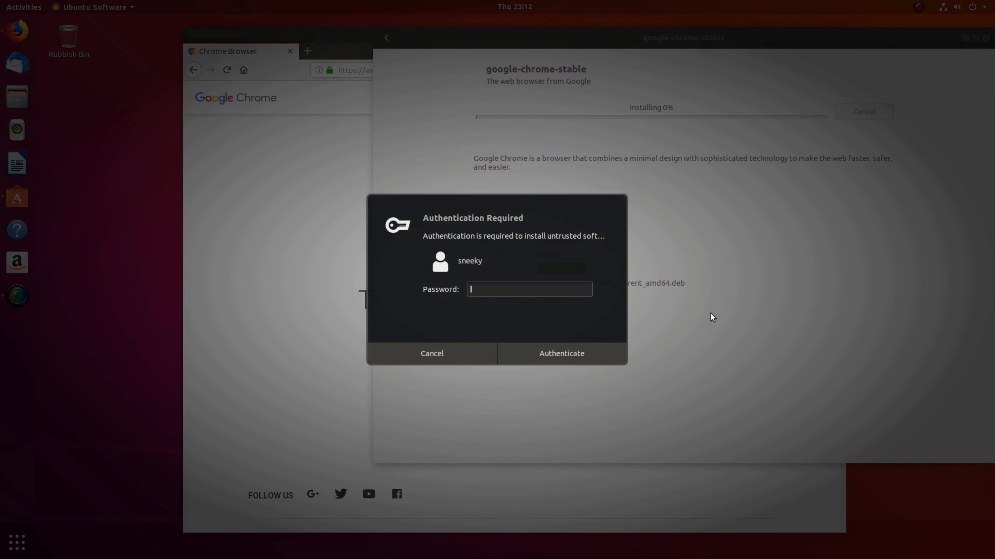
pyautogui.write('**********')
pyautogui.press('Return')
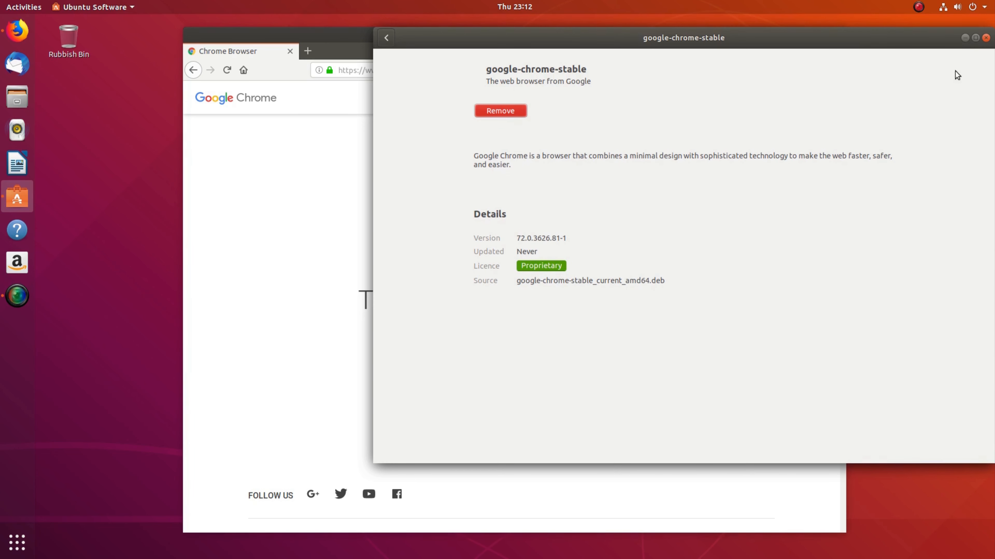
pyautogui.click(986, 37)
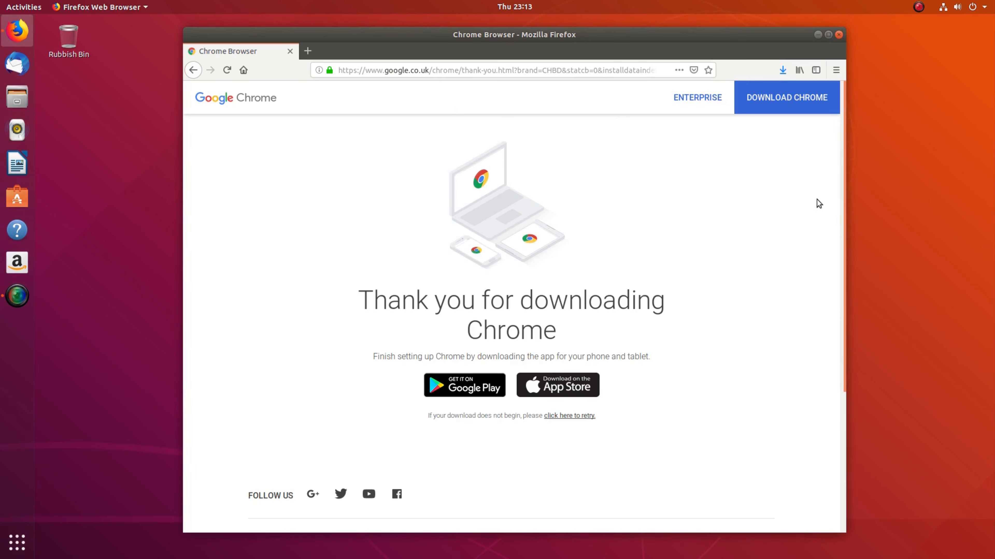
pyautogui.click(839, 34)
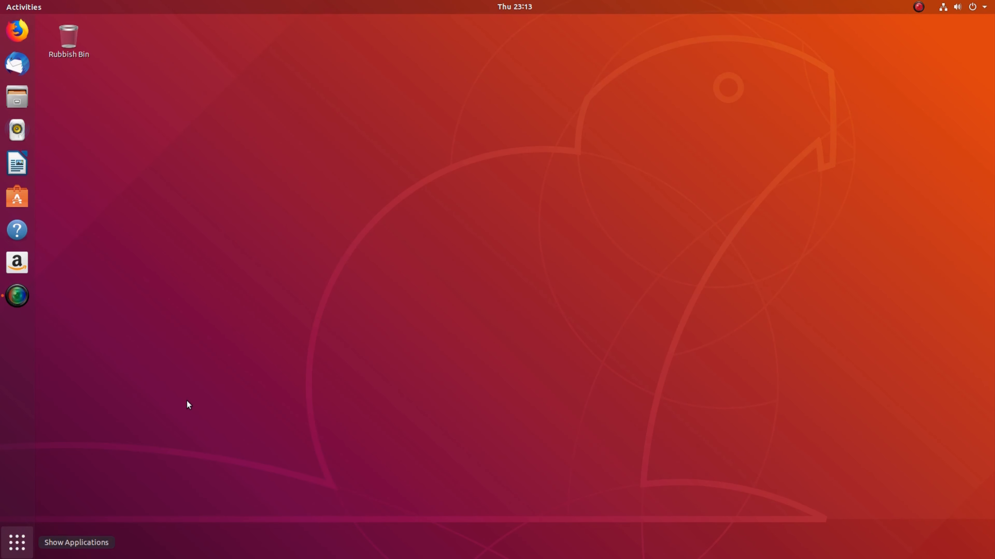
# Launch Google Chrome as default browser with usage statistics and crash reports enabled, maximise its welcome window, and close it.
pyautogui.press('super+a')
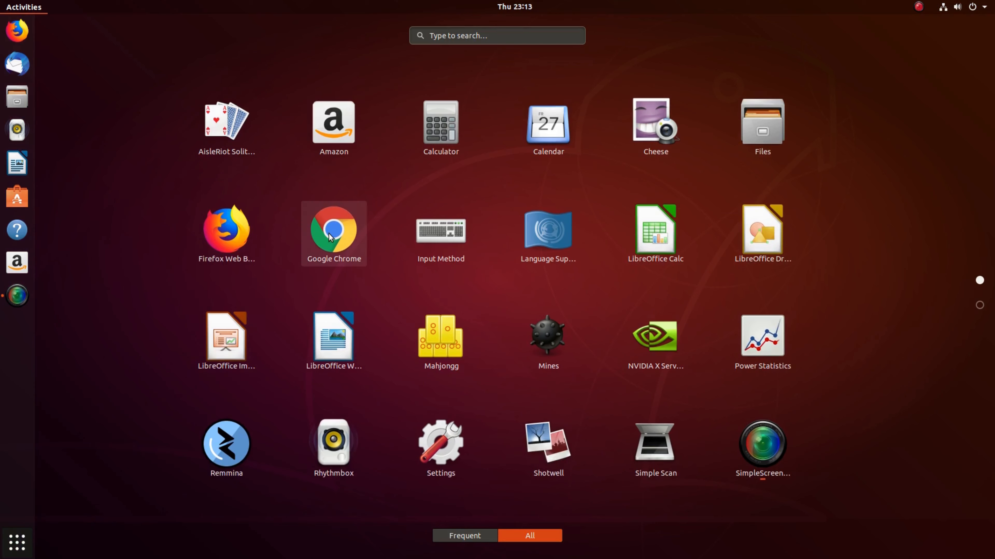
pyautogui.click(330, 237)
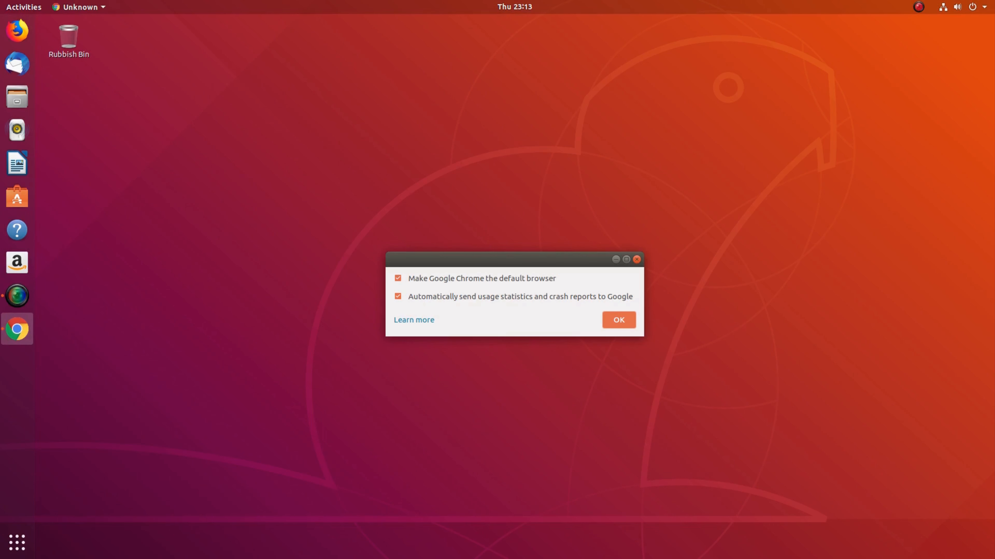
pyautogui.press('Return')
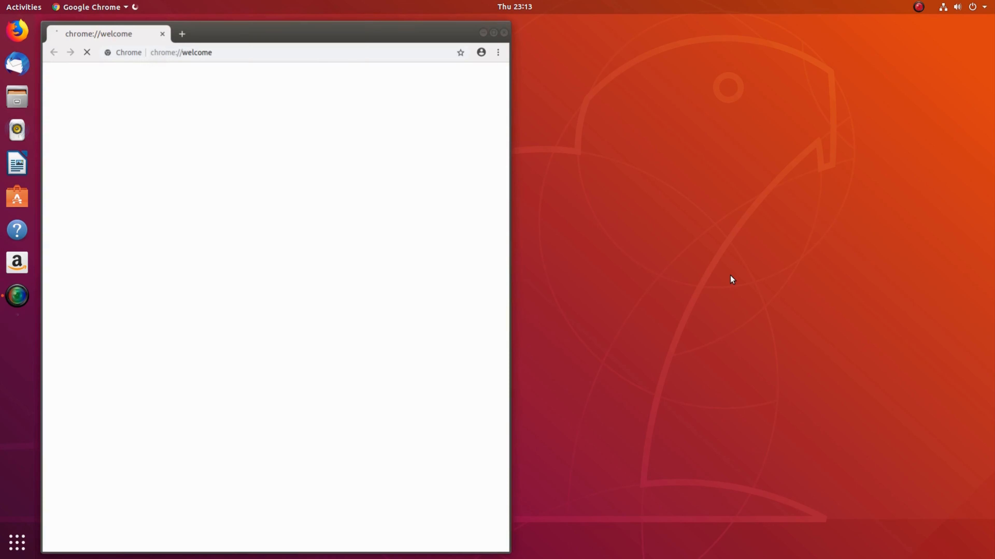
pyautogui.click(494, 31)
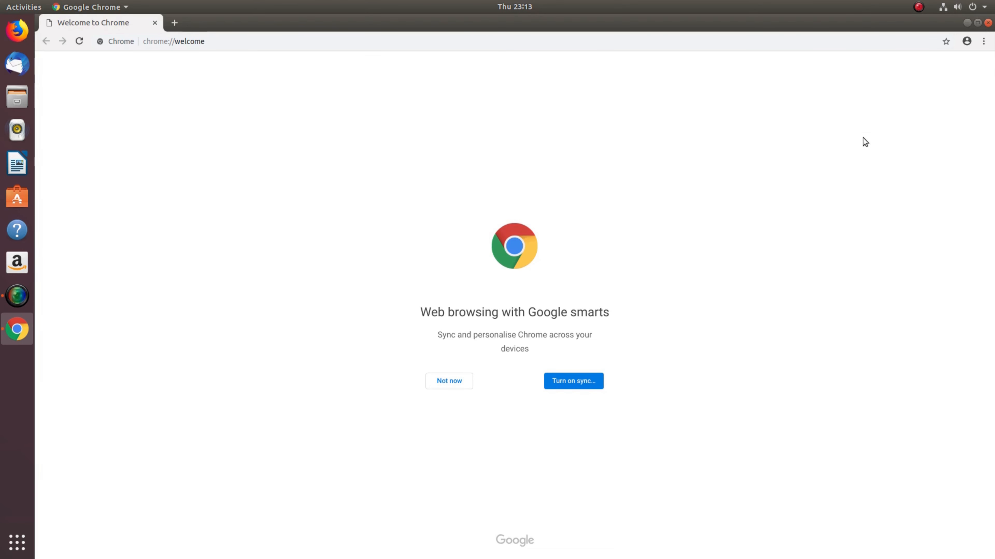
pyautogui.click(987, 22)
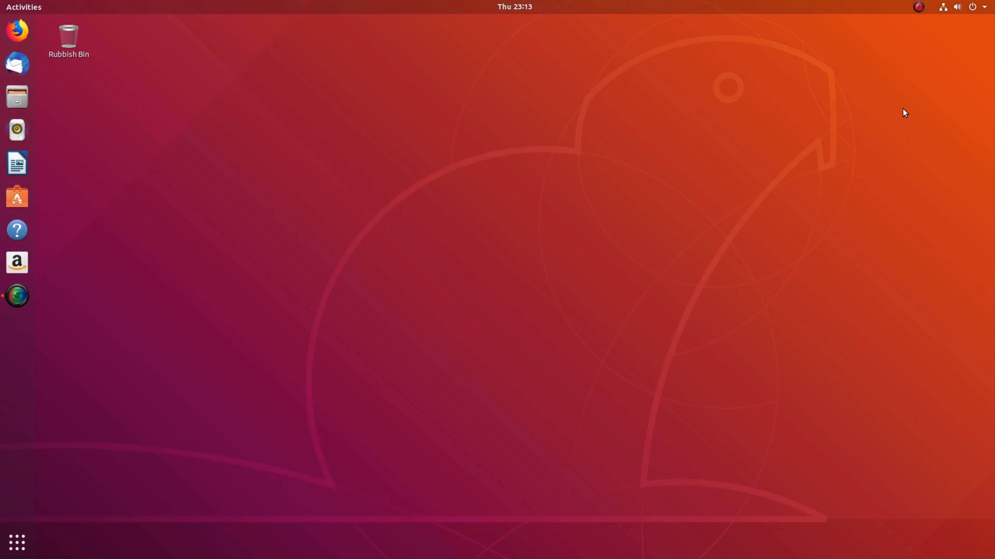